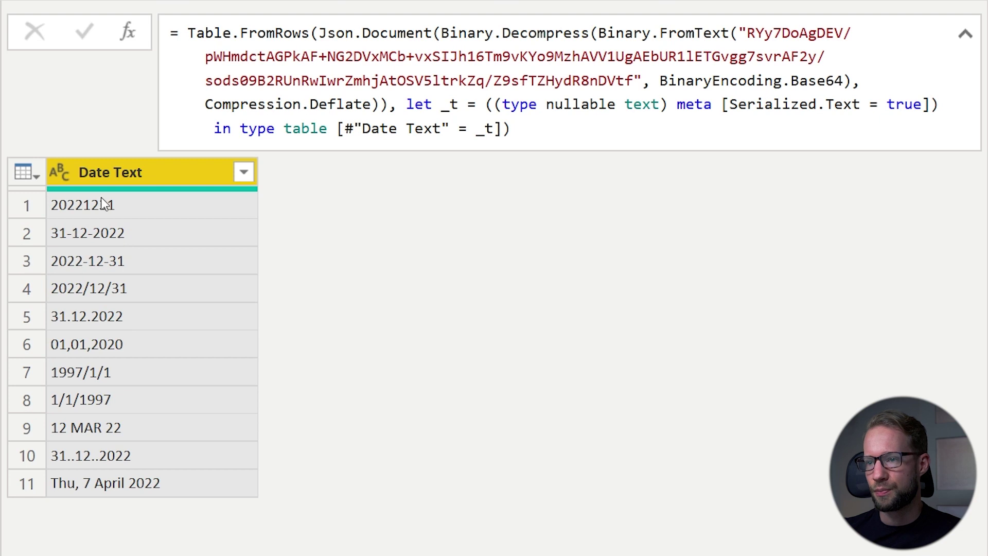
Step: Try changing the Date Text column's data type to Date, then remove that step again
left_click(102, 205)
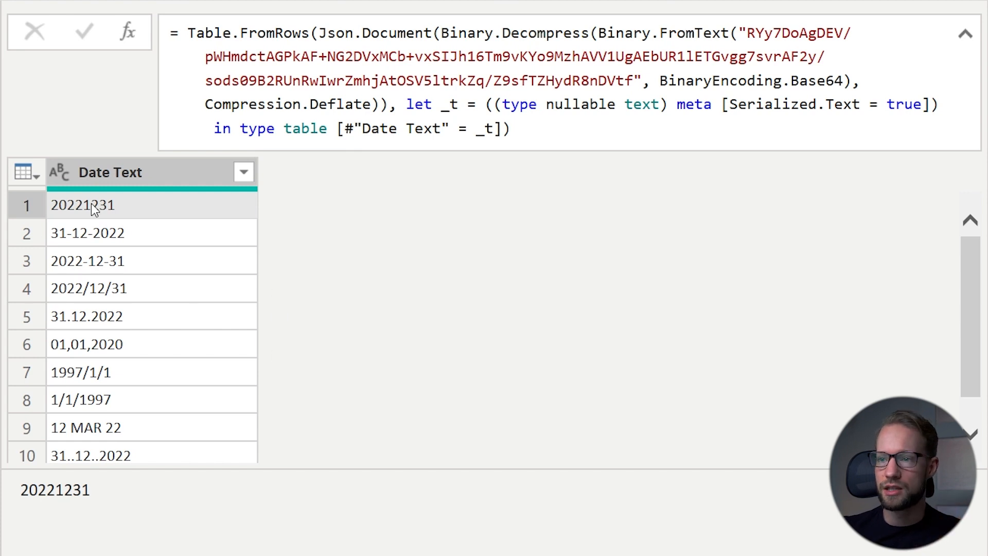
left_click(64, 173)
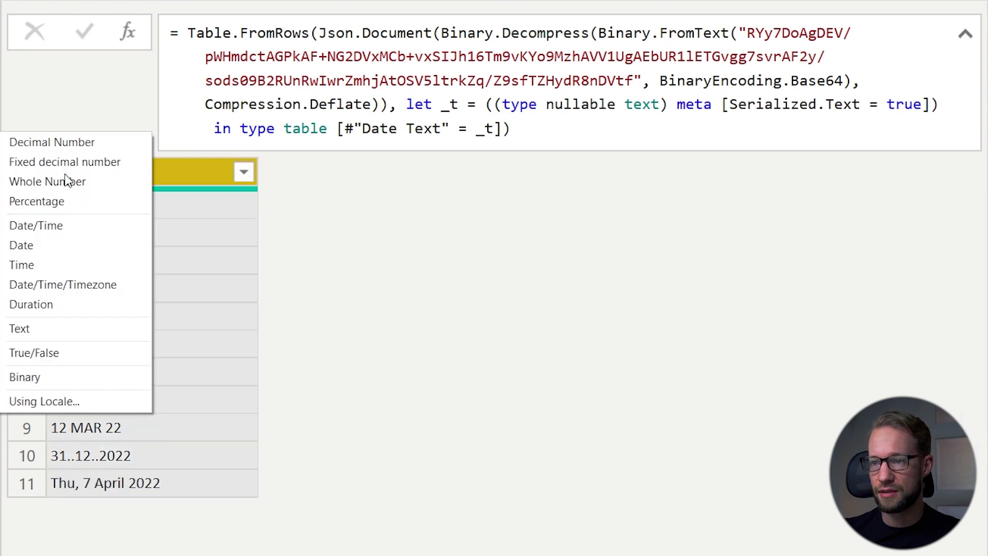
left_click(42, 247)
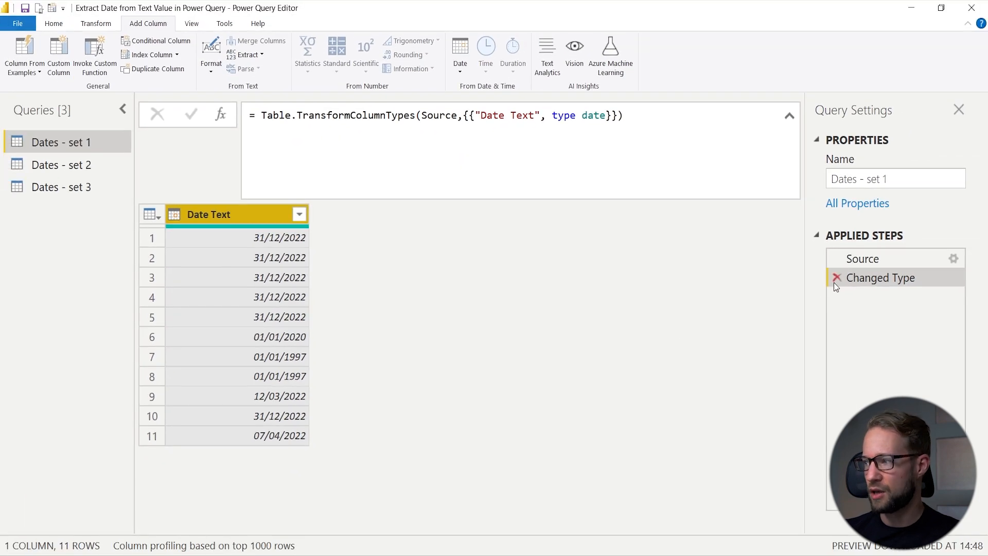
left_click(835, 277)
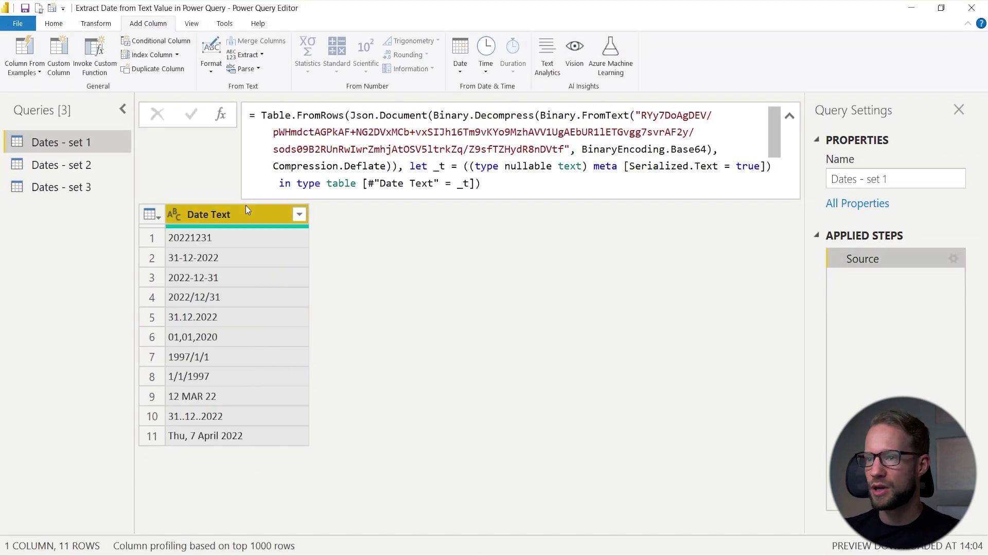
Step: Add a custom column named Date with formula = Date.FromText([Date Text])
left_click(59, 56)
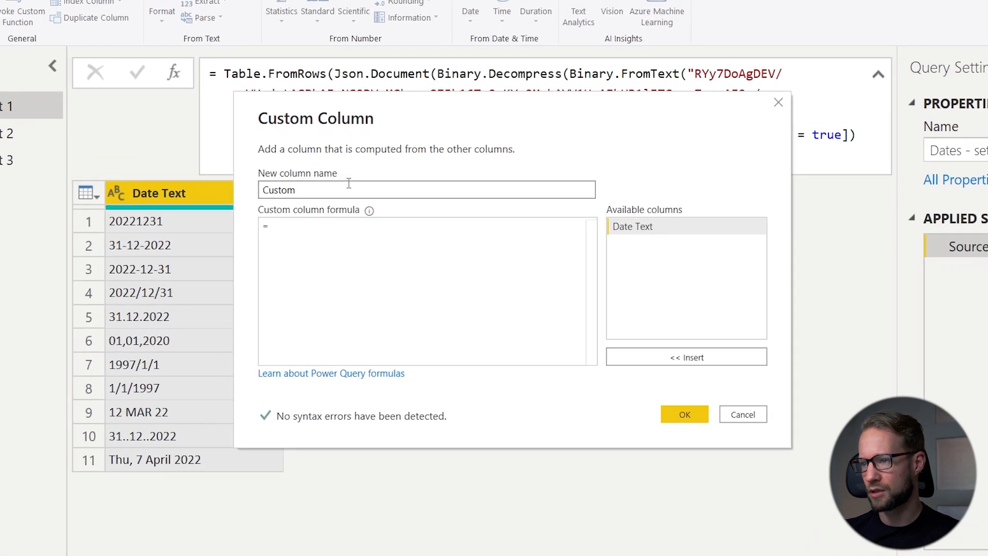
double_click(348, 186)
type("Date")
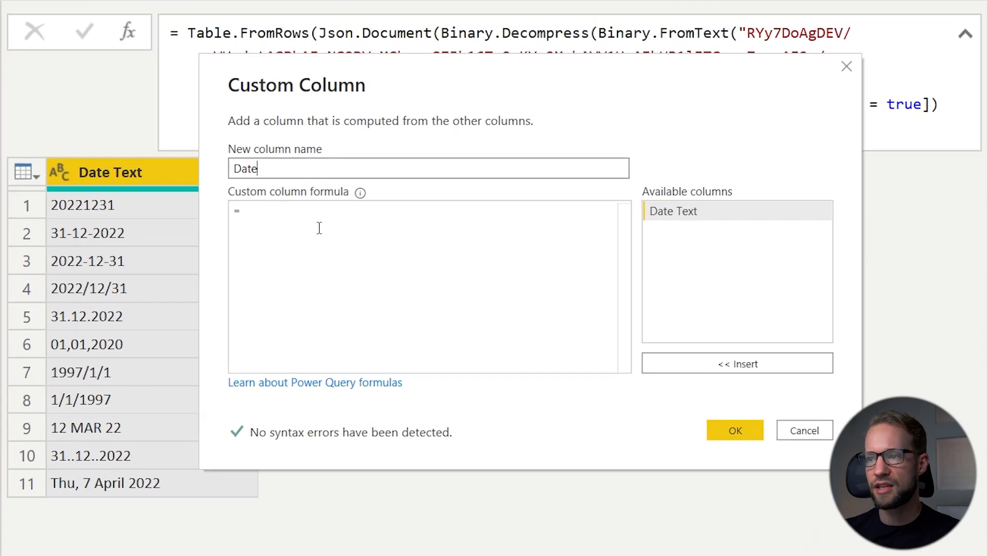
left_click(319, 227)
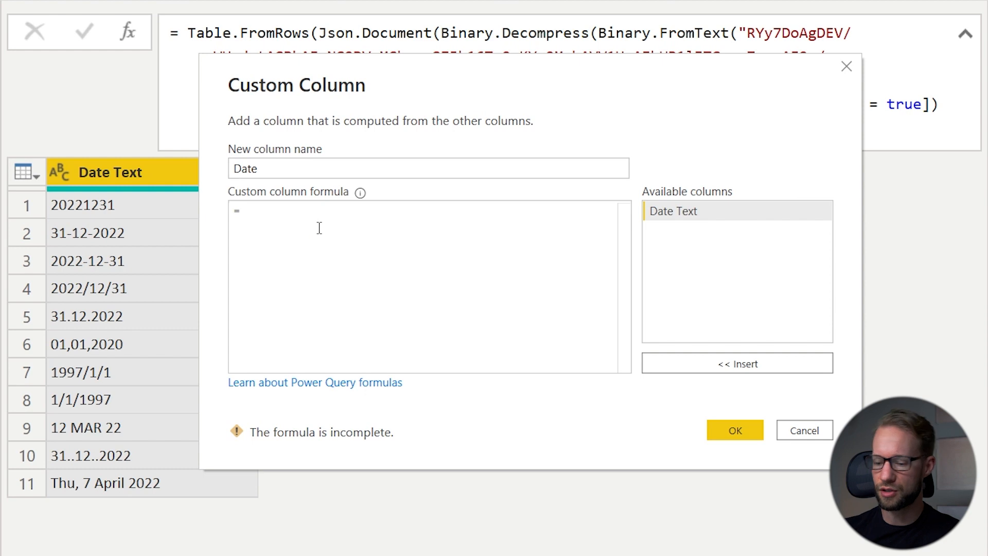
type("Date")
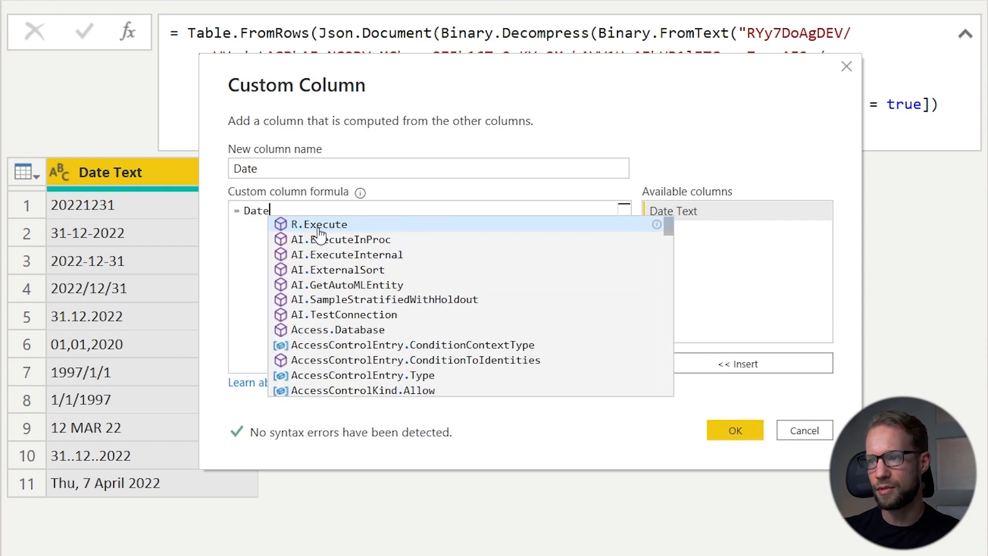
type(".FromT")
key("Tab")
type("(")
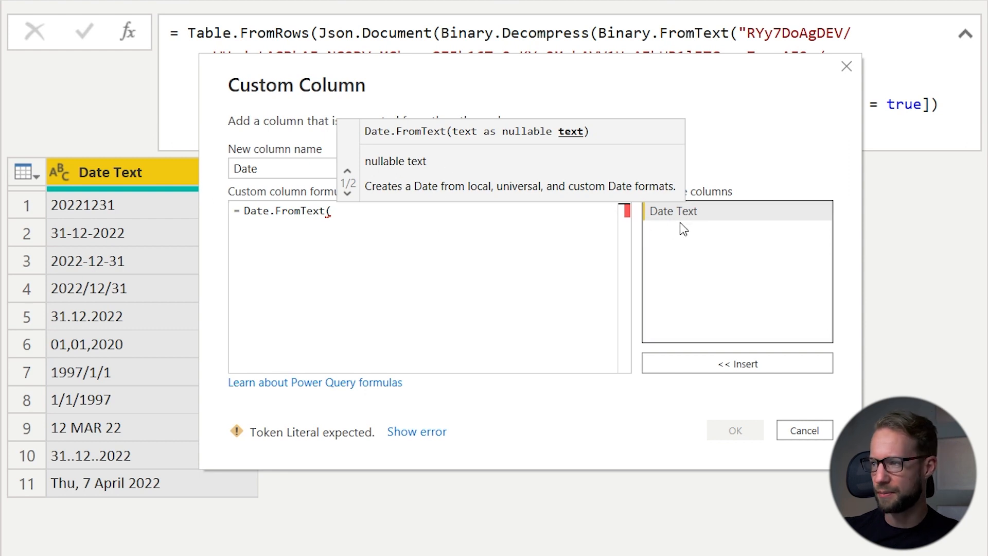
left_click(725, 210)
double_click(725, 209)
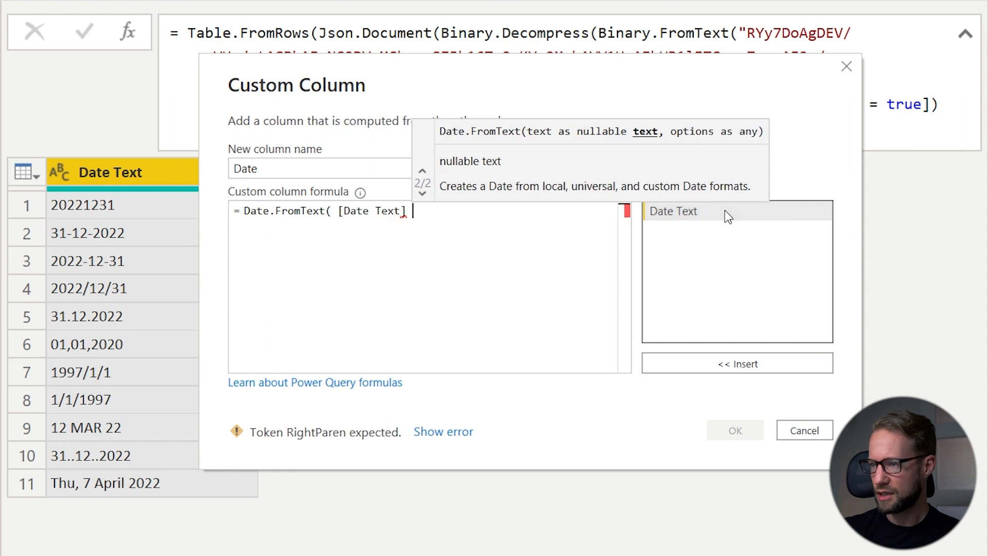
type(")")
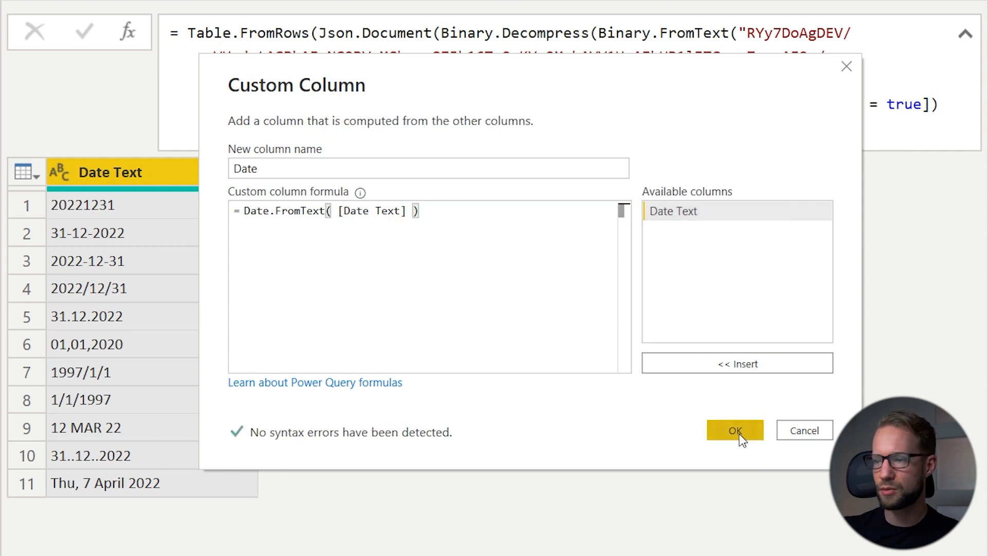
left_click(739, 432)
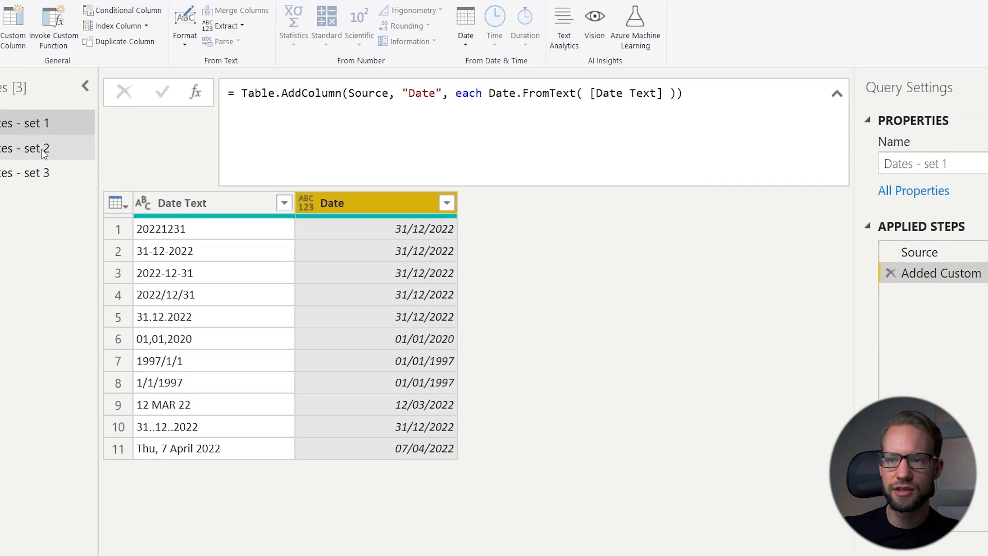
Step: In Dates - set 2, add a Date column with = Date.FromText([Date Text]); every row returns Error
left_click(50, 151)
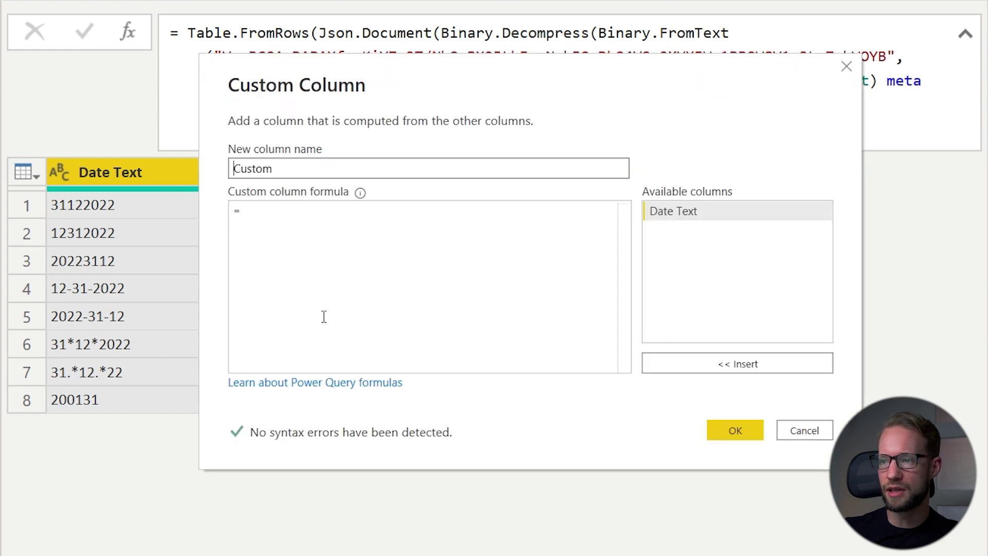
left_click(323, 316)
type("Datefromt")
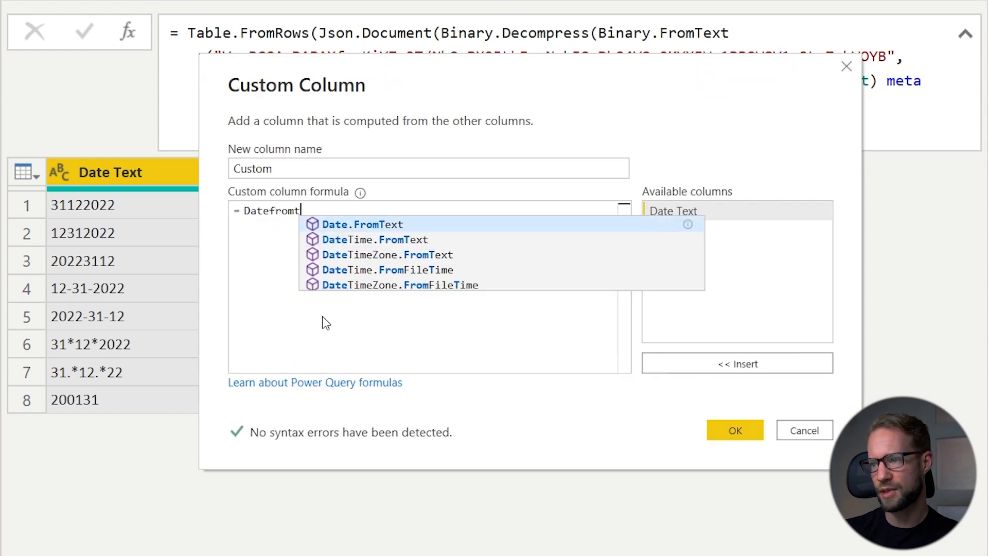
key("Tab")
type("(")
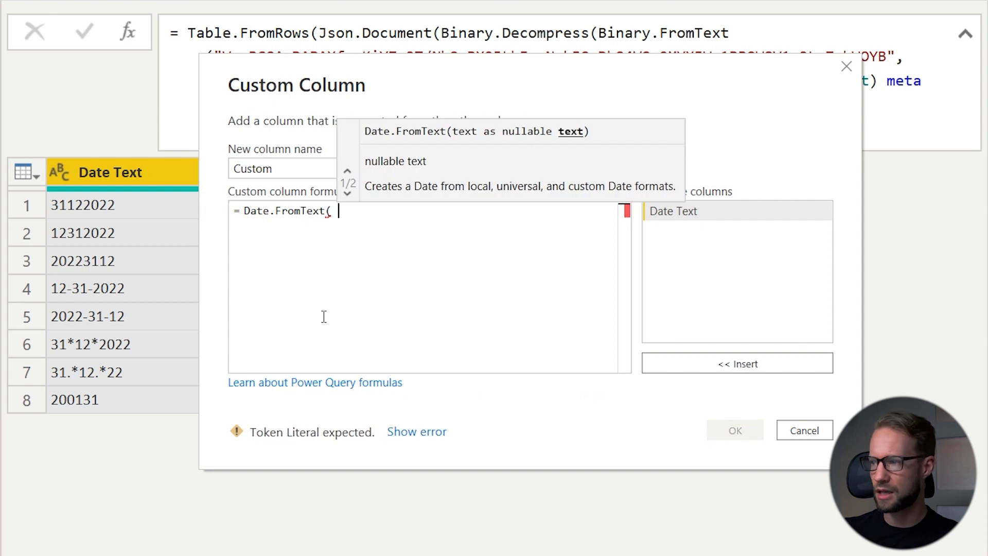
left_click(705, 213)
double_click(704, 212)
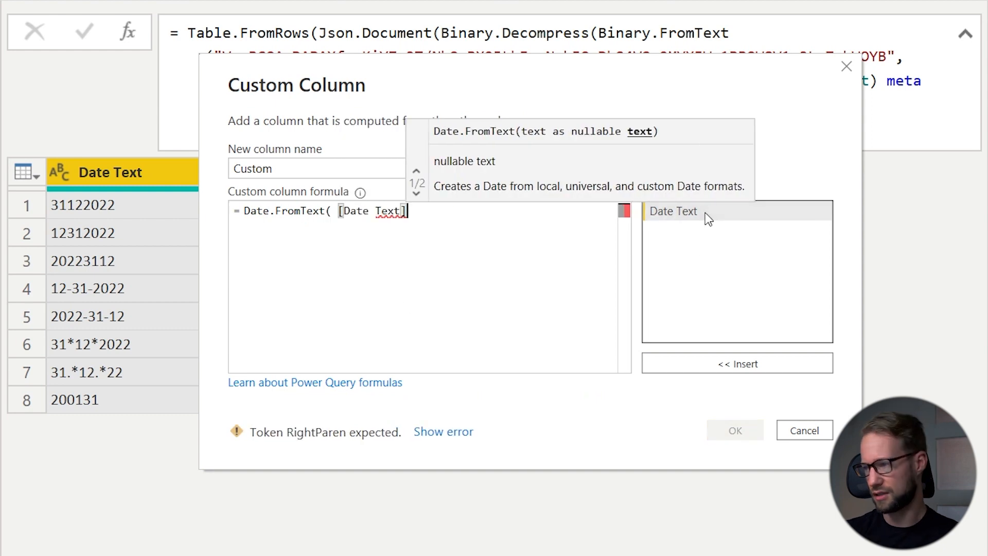
type(")")
key("Tab")
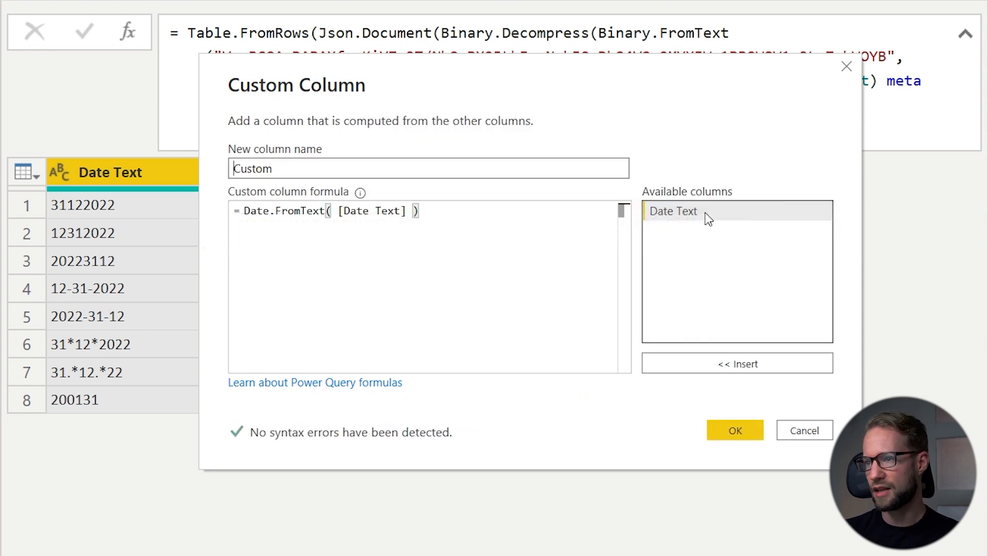
key("ctrl+a")
type("Date")
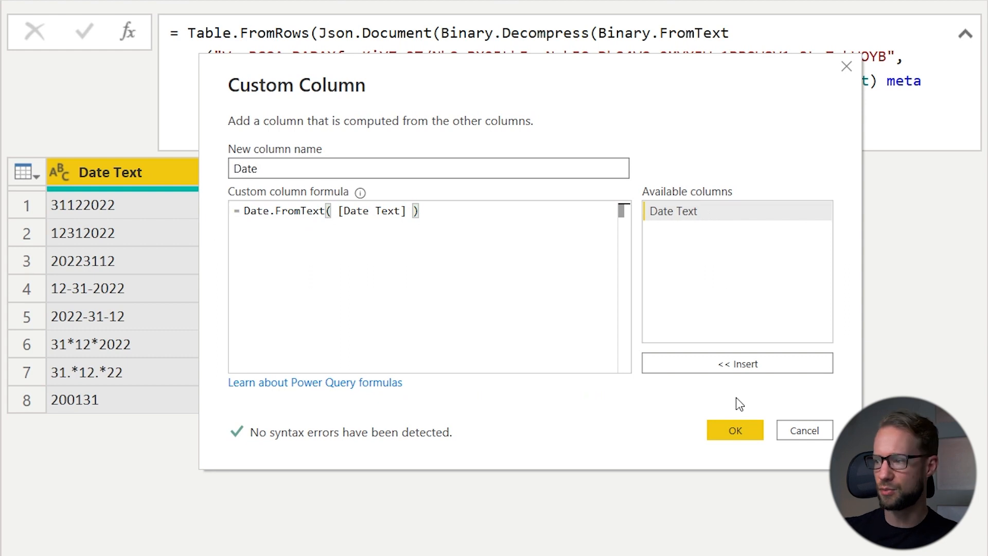
left_click(734, 431)
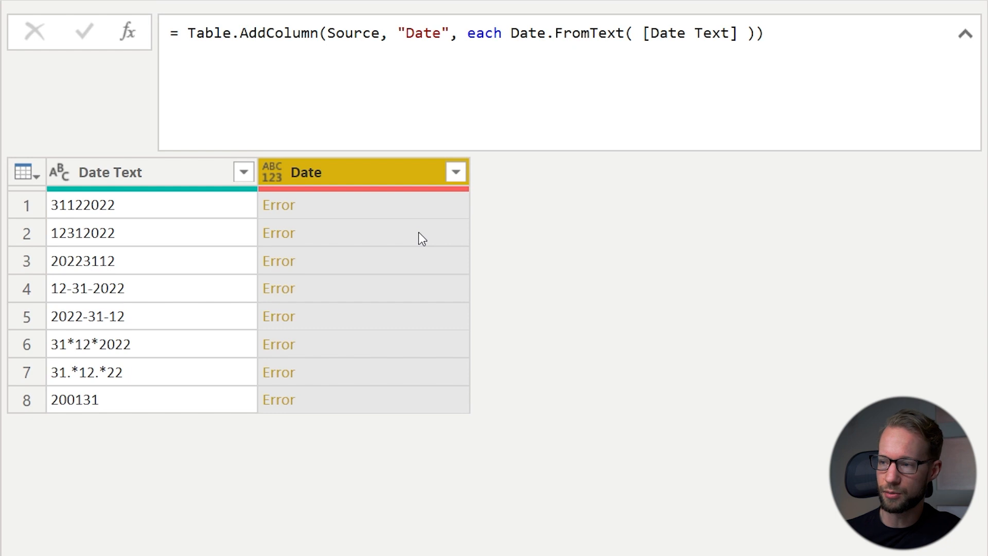
Step: Put the each expression on its own line and give Date.FromText a Format of "ddMMyyyy"
left_click(511, 33)
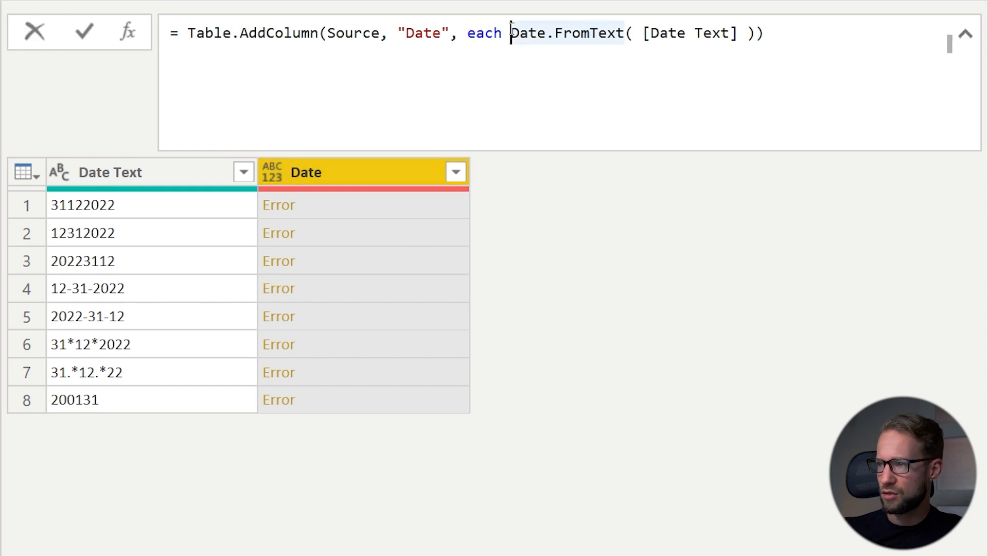
left_click(461, 33)
key("shift+Return")
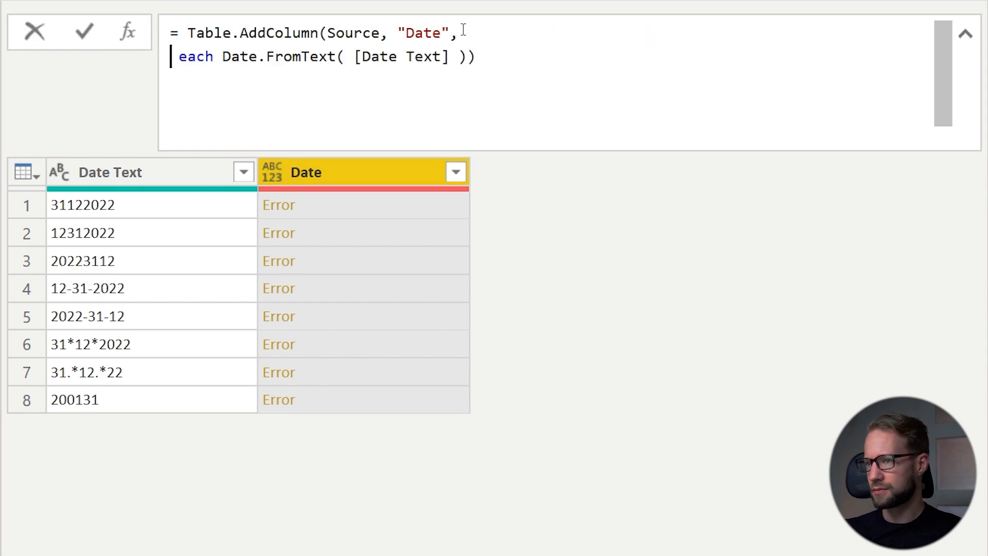
left_click(452, 57)
type(",")
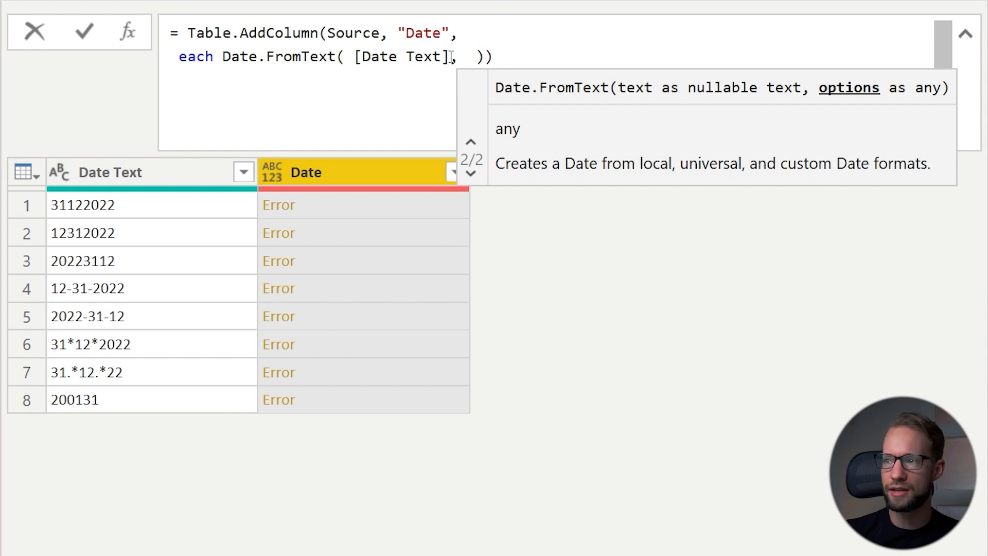
type("[")
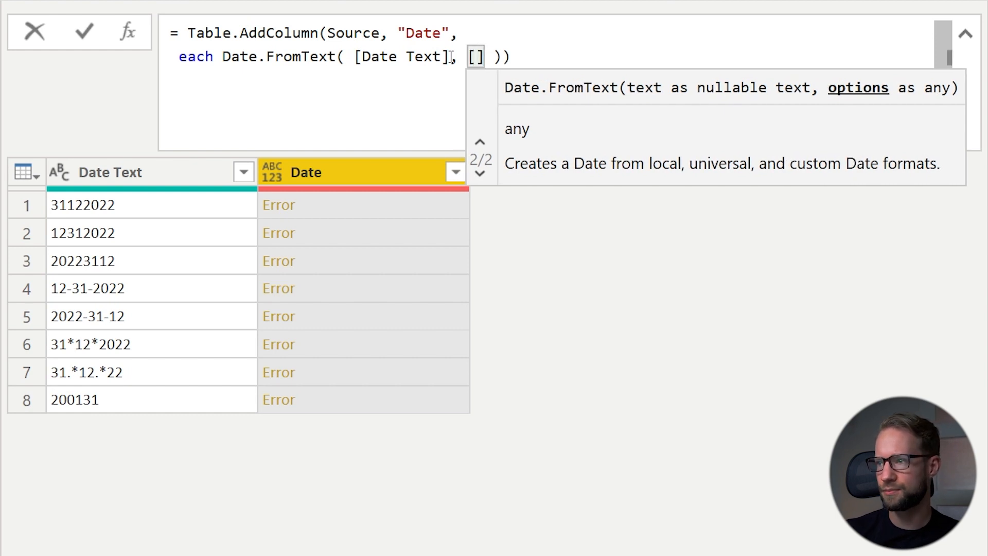
type("Format=\"")
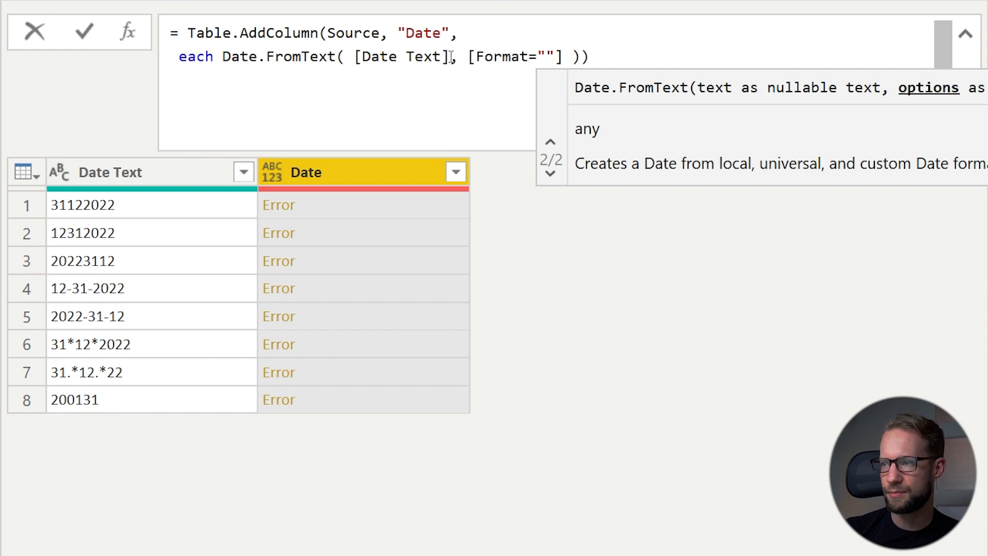
type("dd")
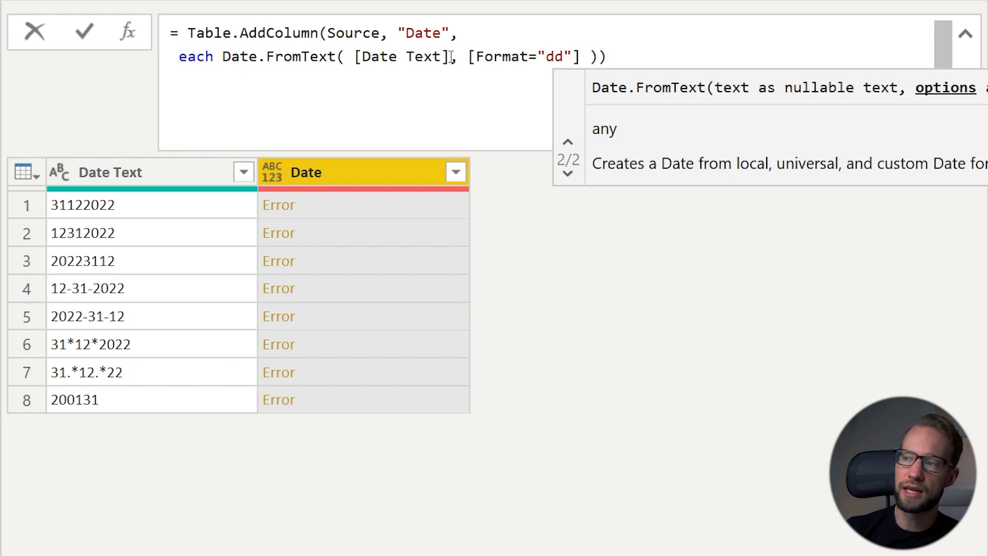
type("MM")
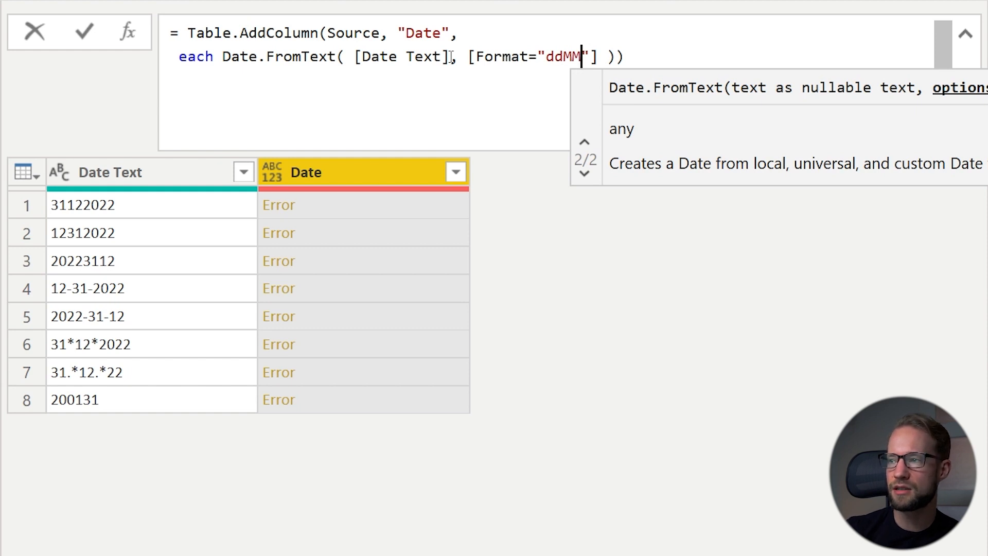
type("yyyy")
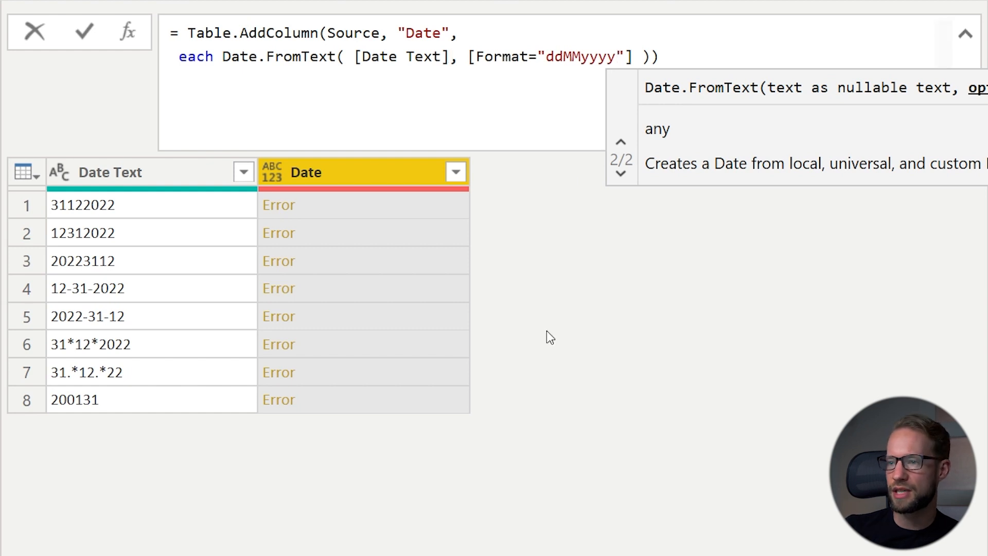
Step: Apply the ddMMyyyy format, then change it to MMddyyyy and check the results
key("Return")
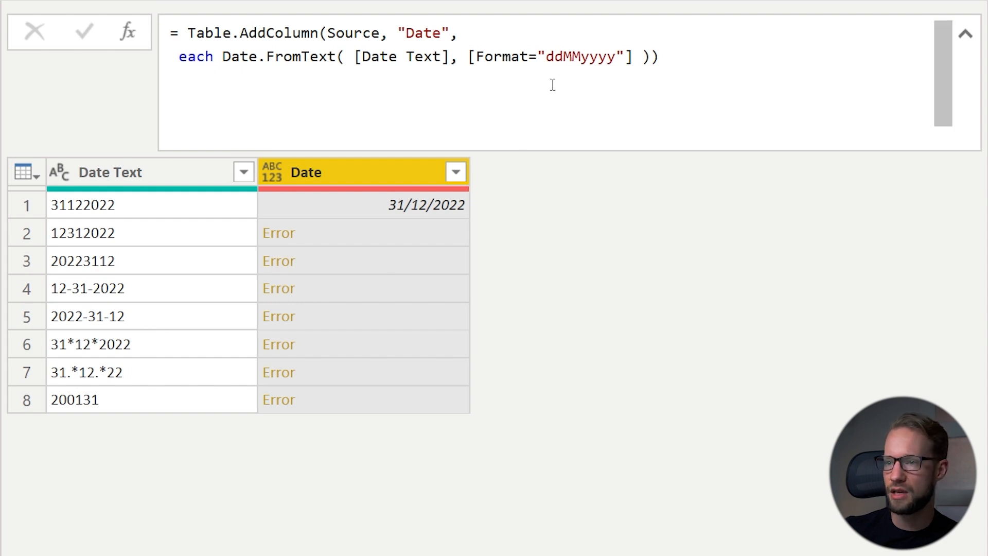
left_click(566, 57)
key("BackSpace")
key("BackSpace")
left_click(564, 56)
type("dd")
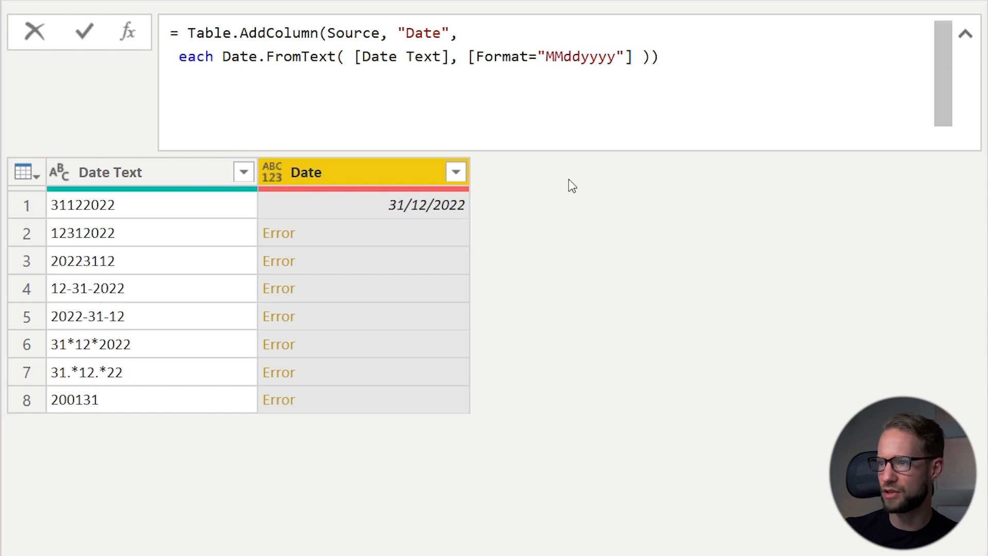
key("Return")
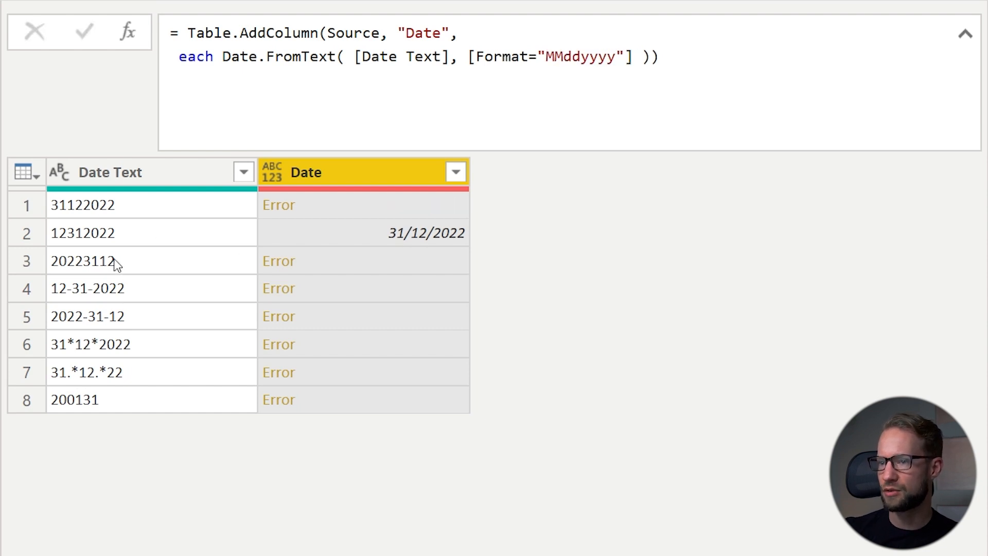
Step: Change the format string to yyyyddMM and apply it
left_click(547, 57)
type("yyyy")
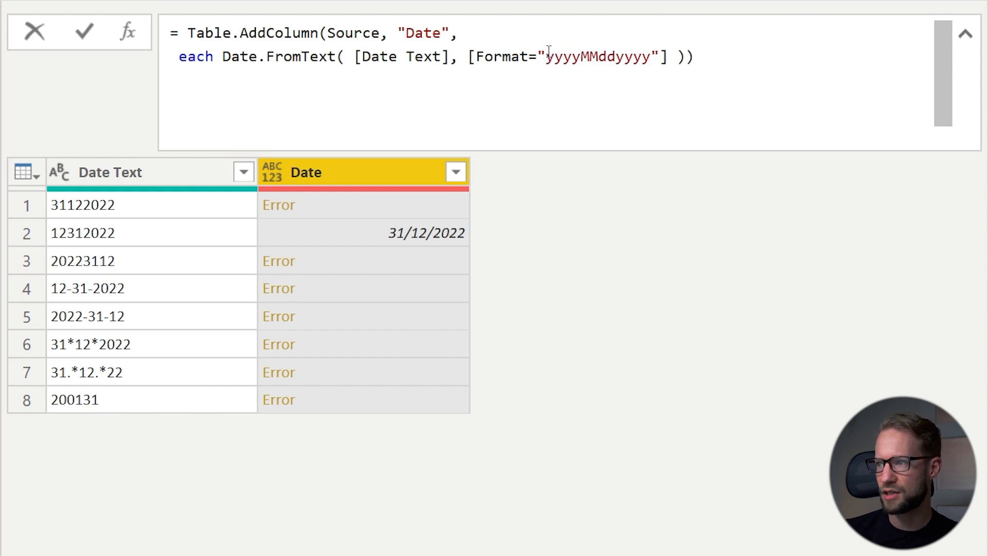
key("Delete")
key("Delete")
key("Right")
key("Right")
key("Delete")
key("Delete")
key("Delete")
key("Delete")
type("MM")
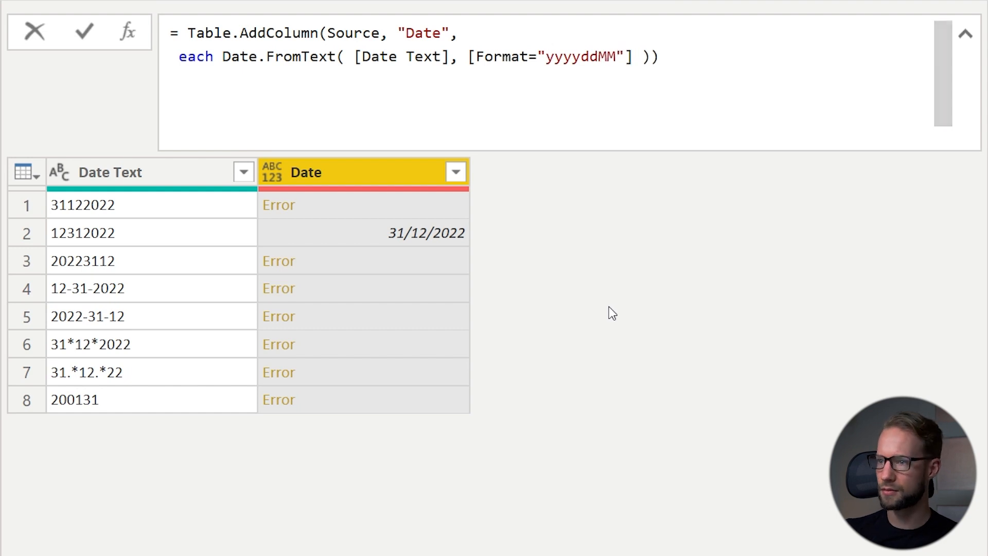
key("Return")
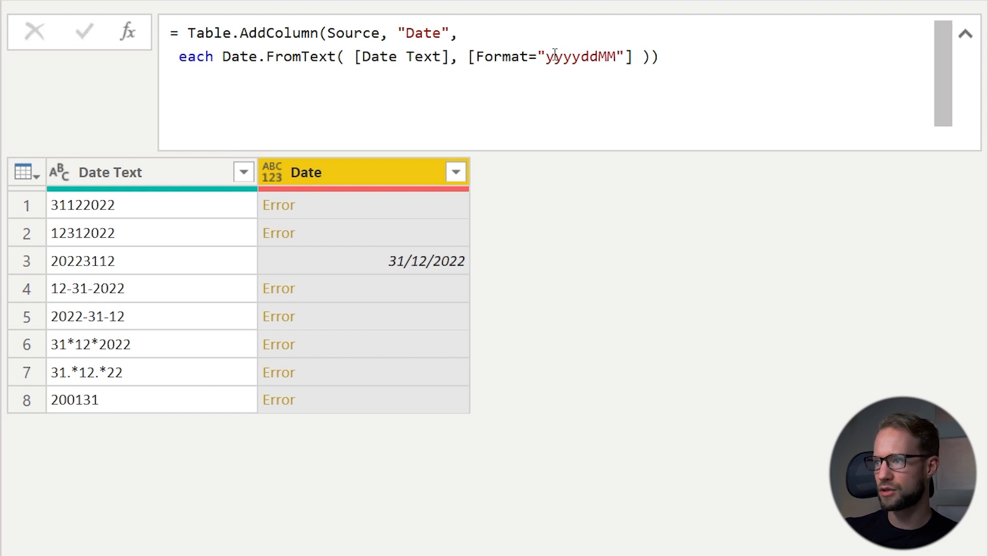
Step: Change the format to MM-dd-yyyy, correcting lowercase mm to MM, and apply it
left_click(553, 55)
double_click(578, 56)
left_click(547, 56)
type("mm-dd-yyyy")
key("Delete")
key("Delete")
key("Delete")
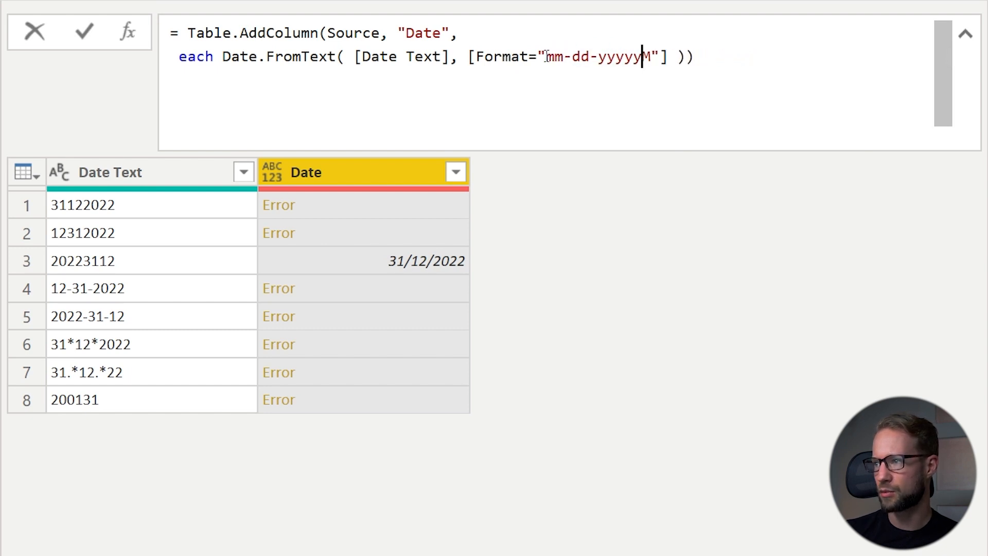
key("Delete")
key("BackSpace")
key("Return")
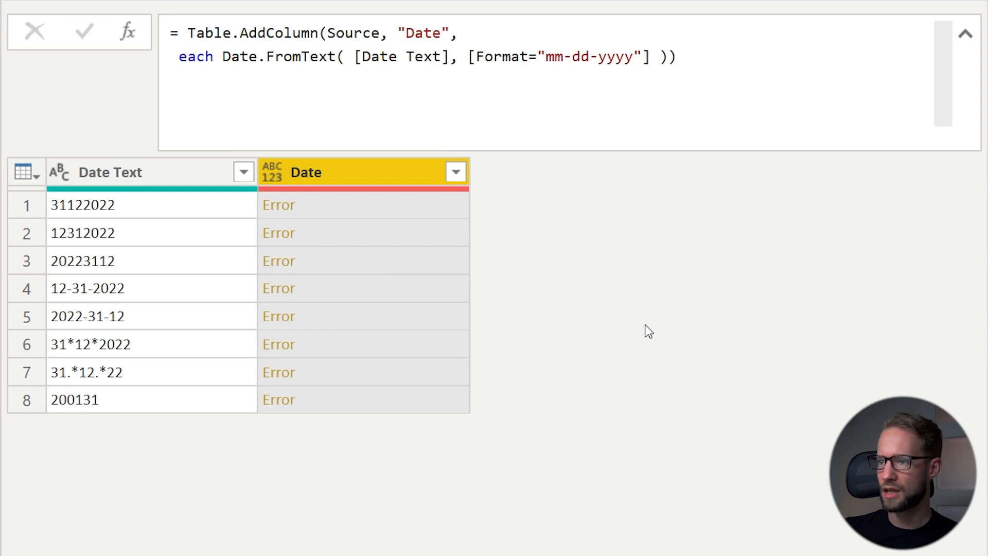
left_click(555, 56)
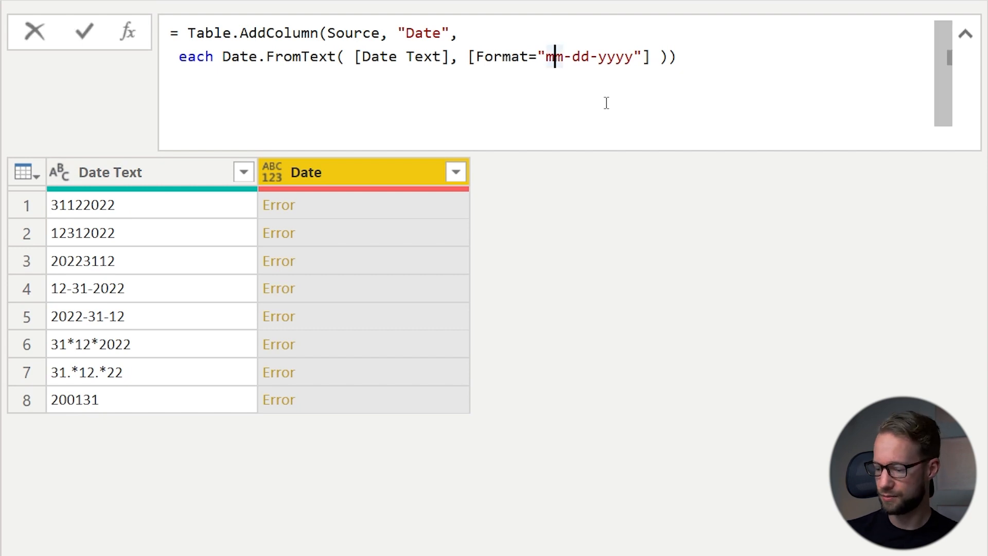
key("BackSpace")
key("Delete")
type("MM")
left_click(568, 354)
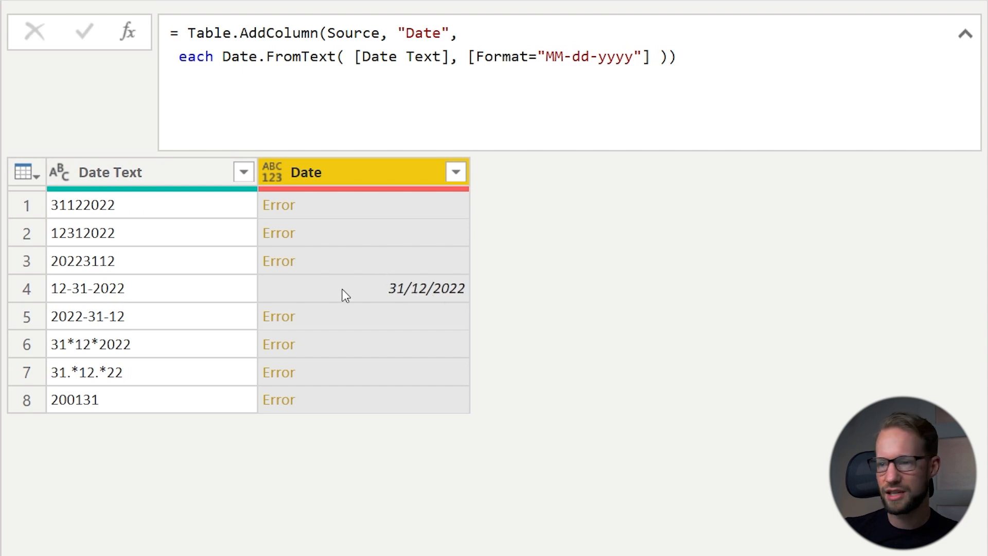
Step: Rewrite the format as dd.*MM.*yy so row 7's 31.*12.*22 converts to 31/12/2022
left_click(96, 369)
left_click(603, 68)
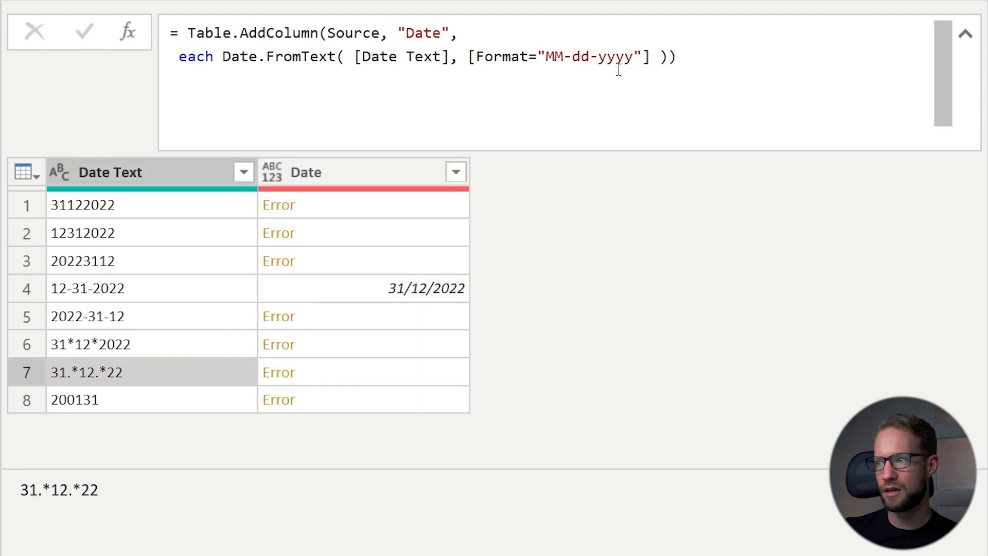
left_click(573, 56)
key("BackSpace")
type(".*")
key("Right")
key("Right")
key("Delete")
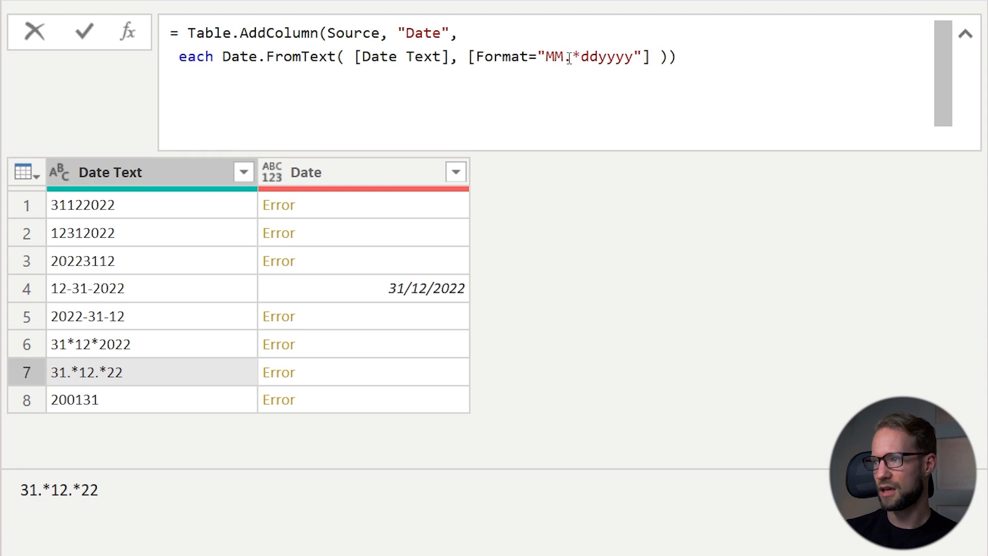
type(".*")
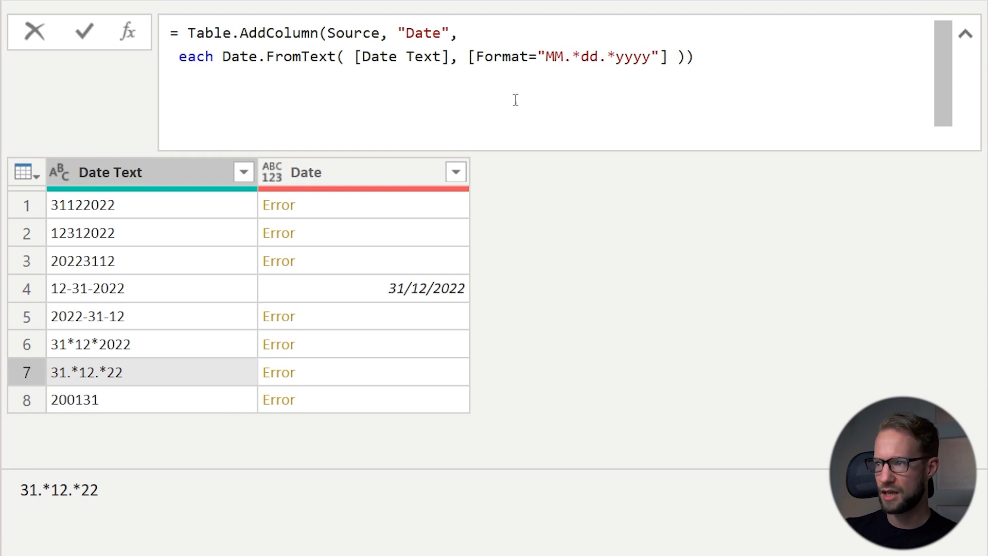
left_click_drag(545, 55, 572, 55)
key("Delete")
type("dd")
key("Right")
key("Right")
key("Delete")
key("Delete")
type("MM")
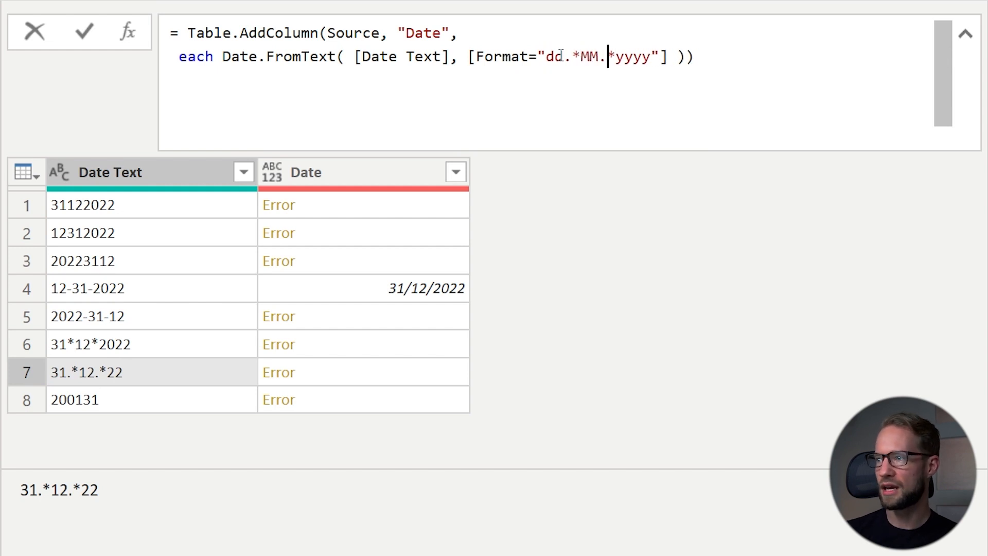
key("Delete")
key("Delete")
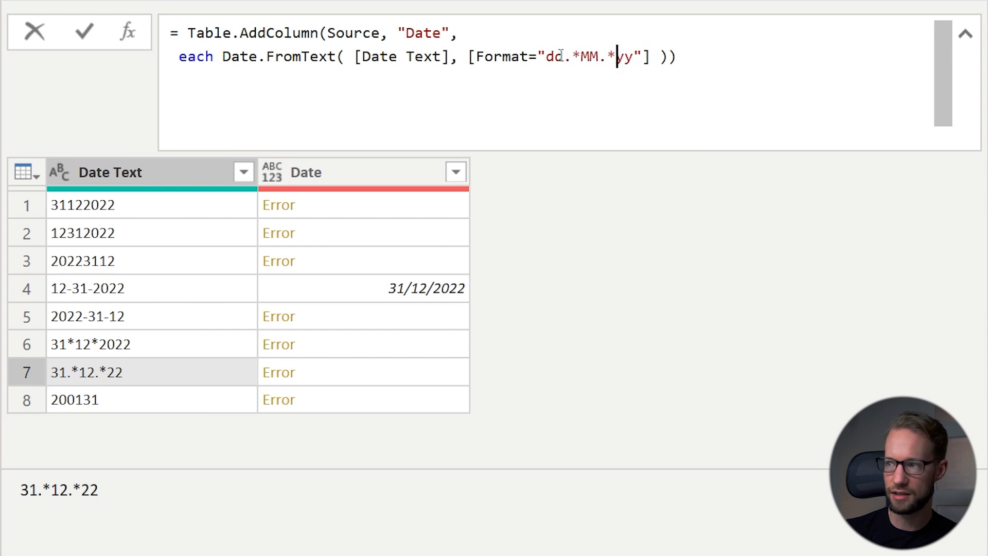
key("Return")
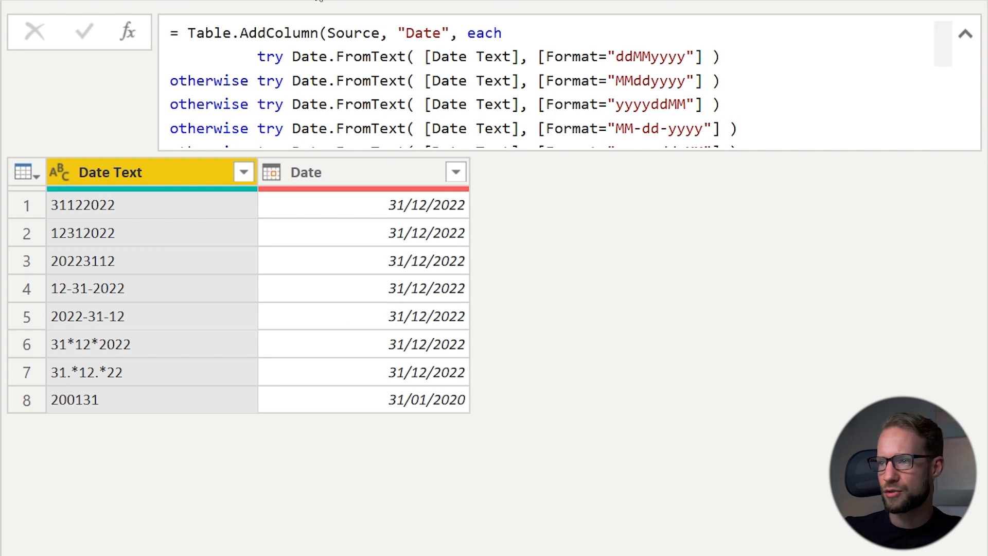
Step: Select the first Date.FromText call to rewrite it as chained try … otherwise fallbacks ending in null, type date
left_click(293, 57)
left_click_drag(293, 57, 719, 56)
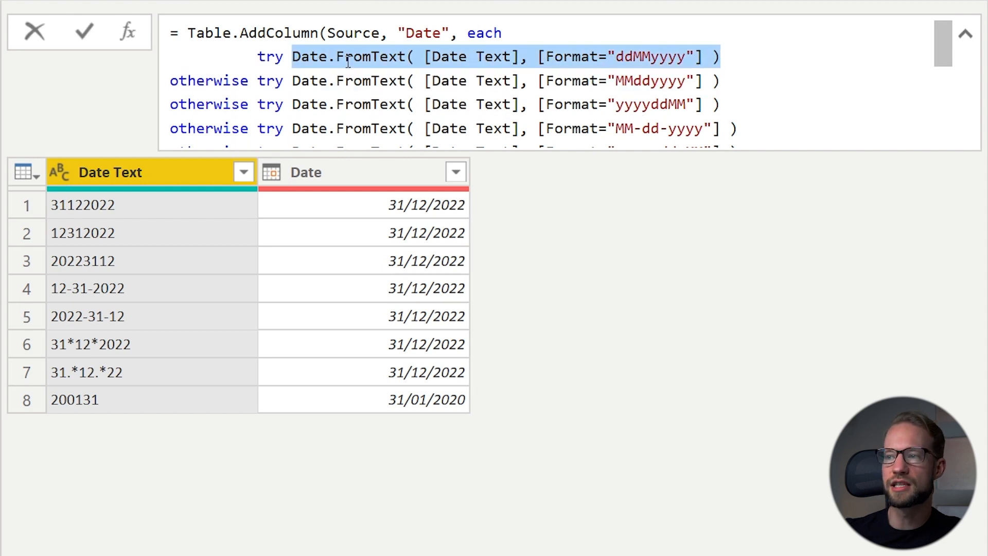
scroll(378, 114, "down", 2)
scroll(379, 114, "down", 3)
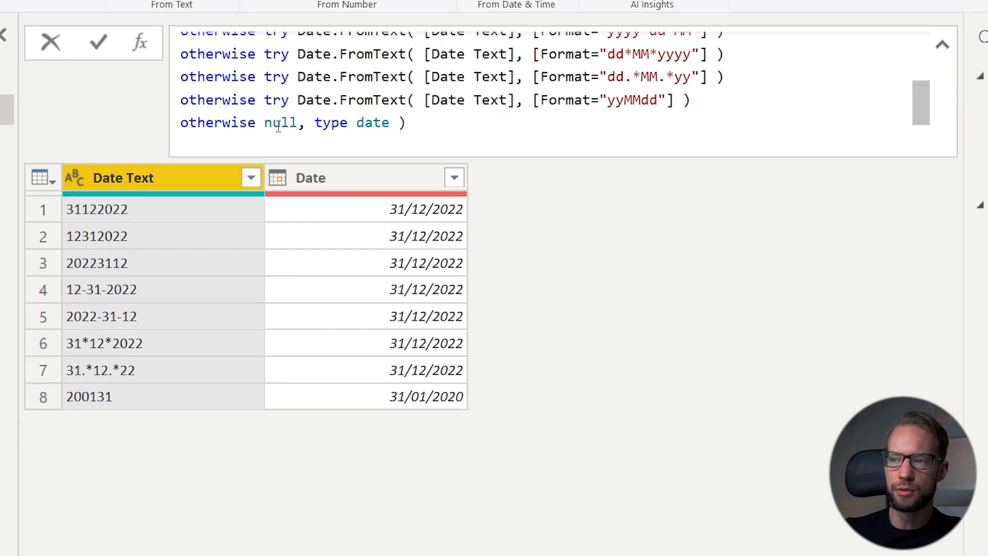
left_click(54, 23)
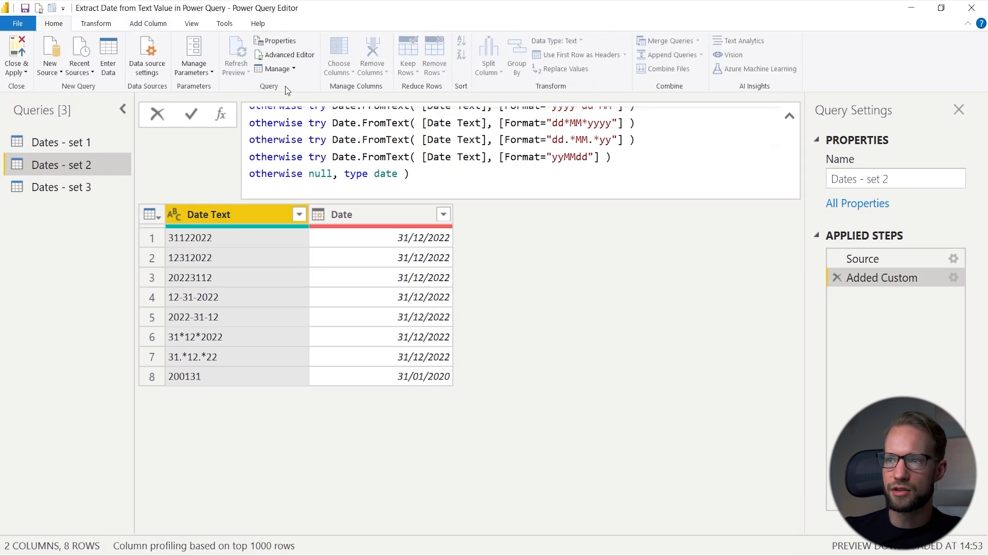
left_click(289, 54)
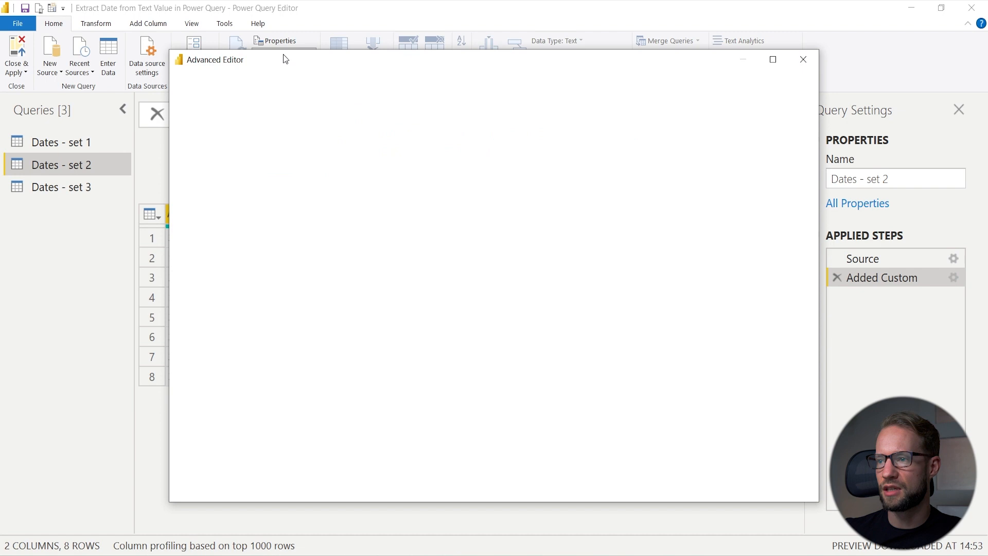
mouse_move(240, 159)
left_mouse_down()
mouse_move(398, 235)
mouse_move(457, 245)
left_mouse_up()
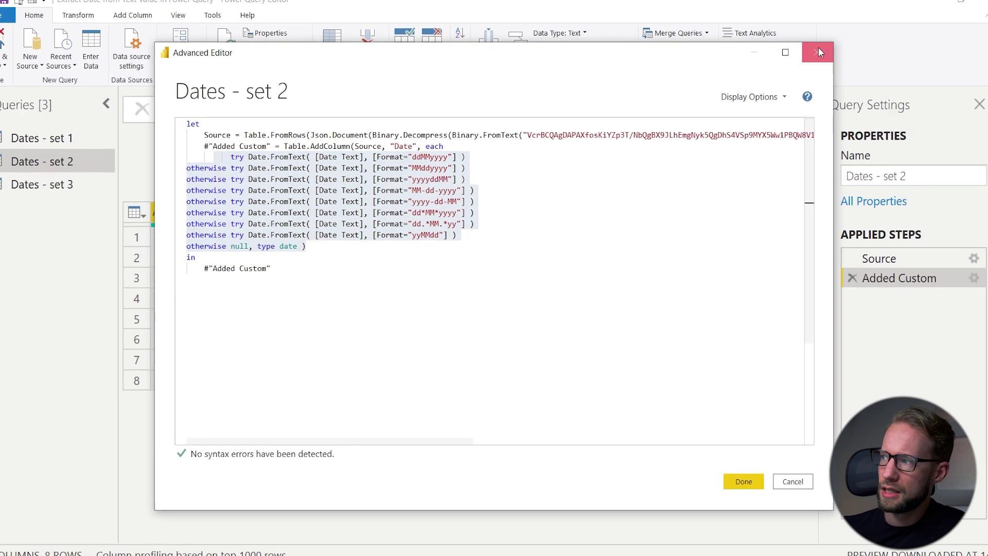
left_click(818, 51)
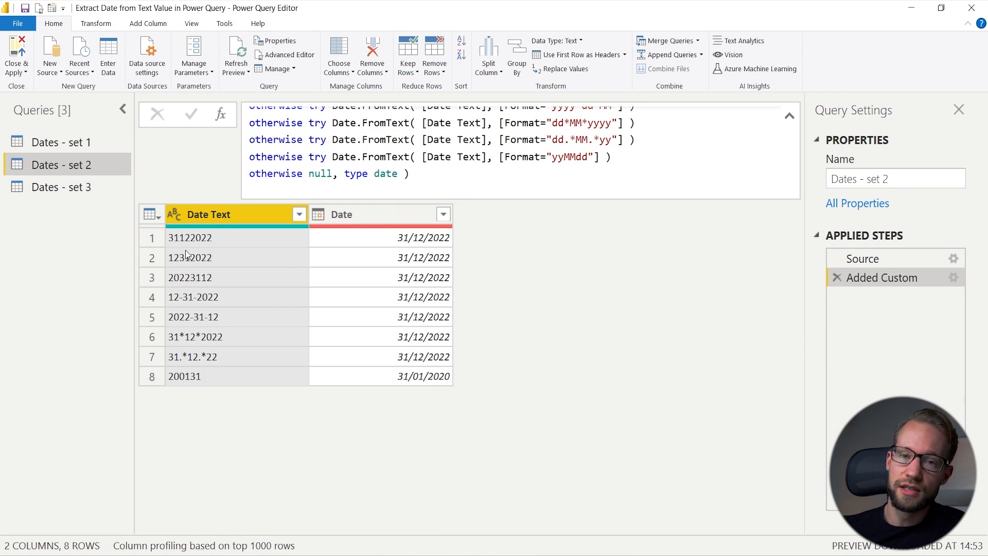
left_click(91, 186)
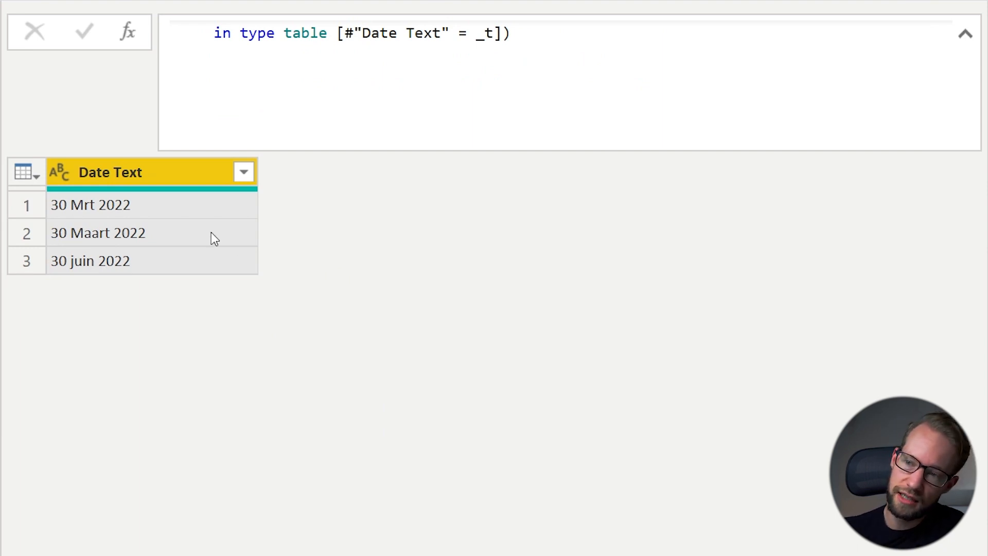
left_click(182, 210)
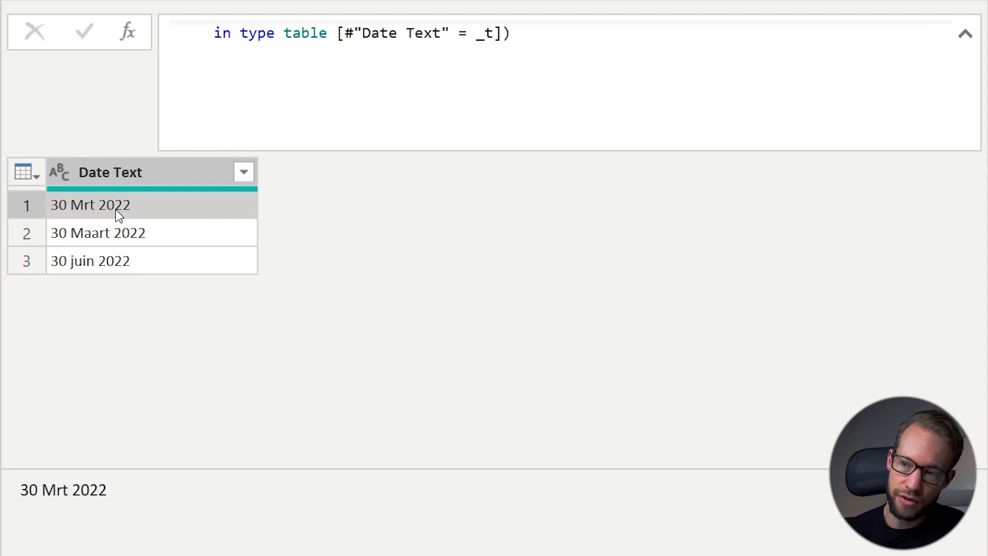
left_click(98, 238)
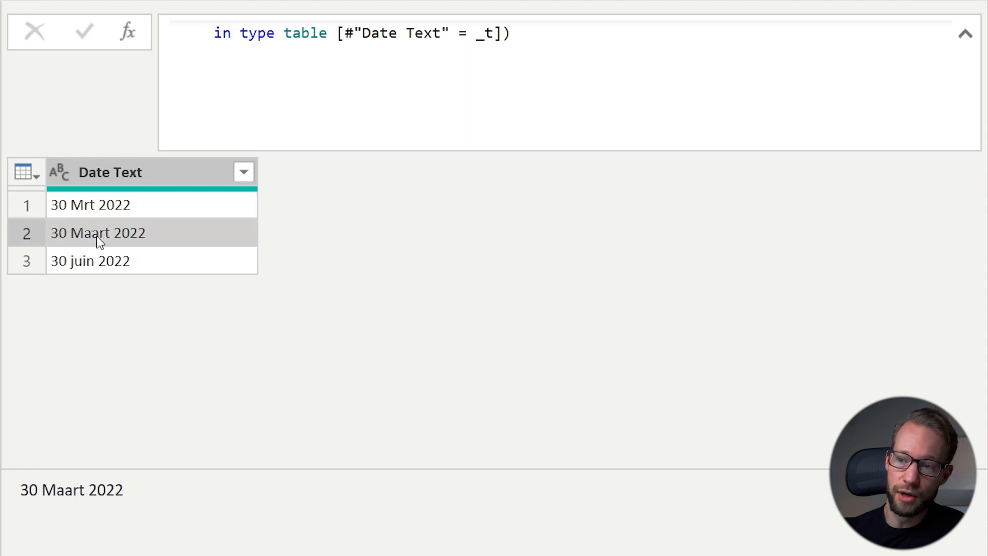
left_click(88, 267)
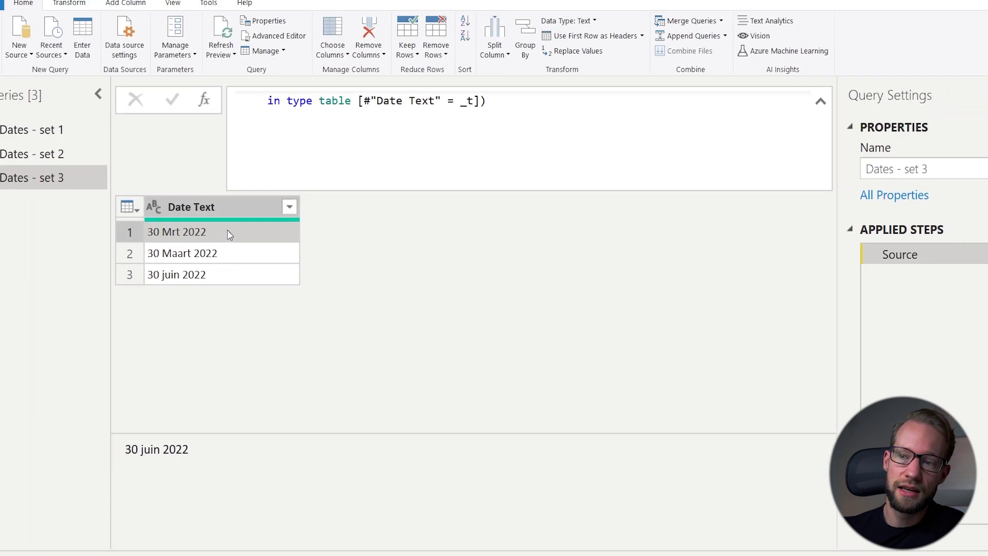
Step: For Dates - set 3, add a Date column = Date.FromText([Date Text], [Format="dd MMM yyyy"]); all rows error
left_click(228, 235)
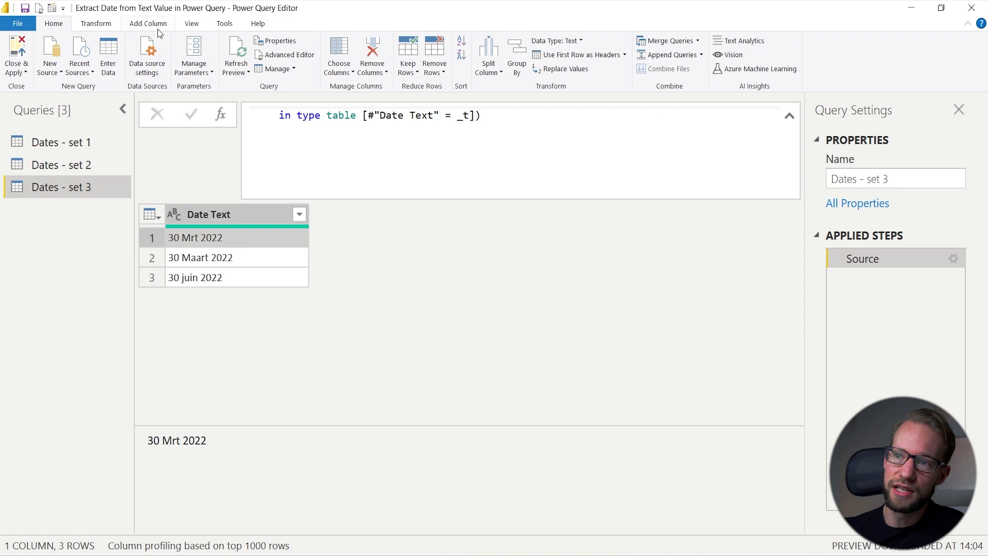
left_click(147, 23)
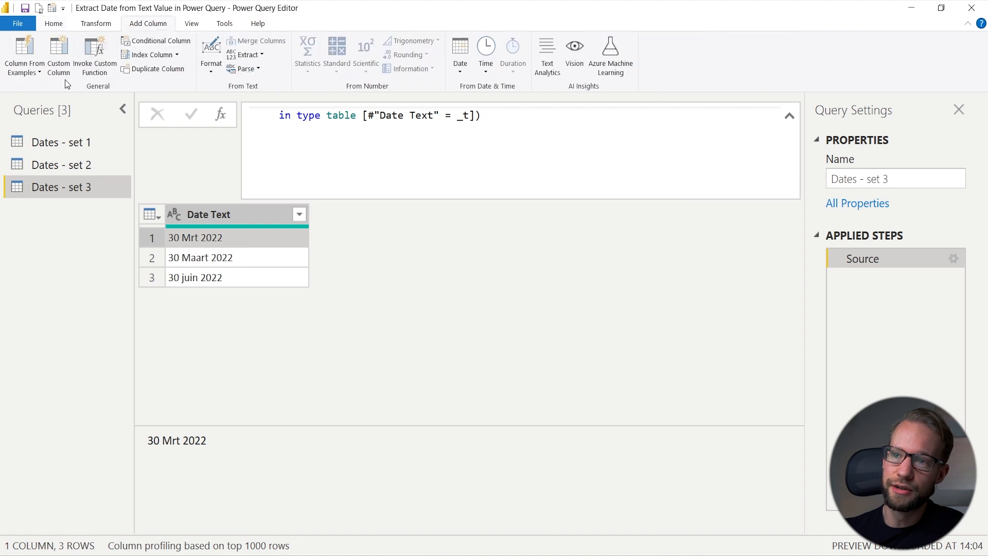
left_click(63, 45)
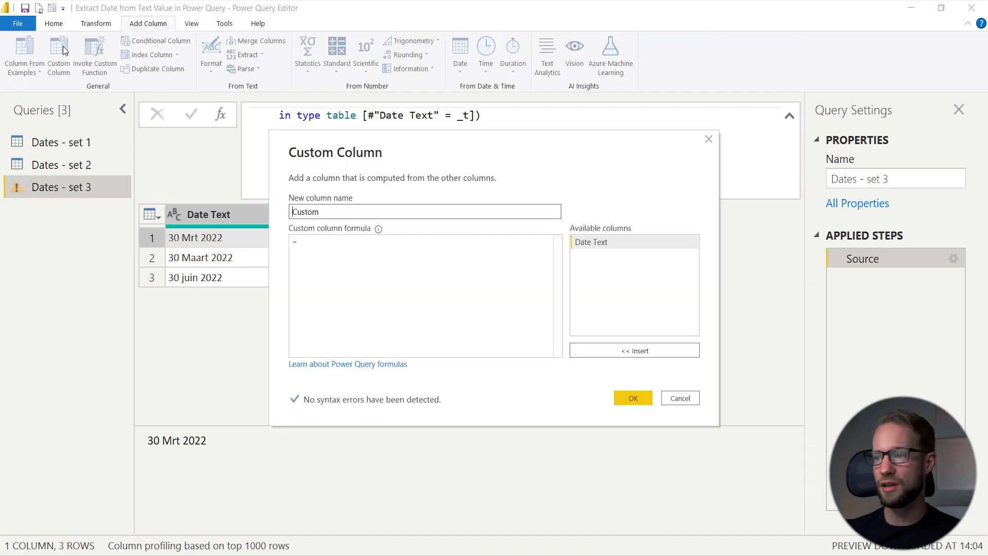
type("date")
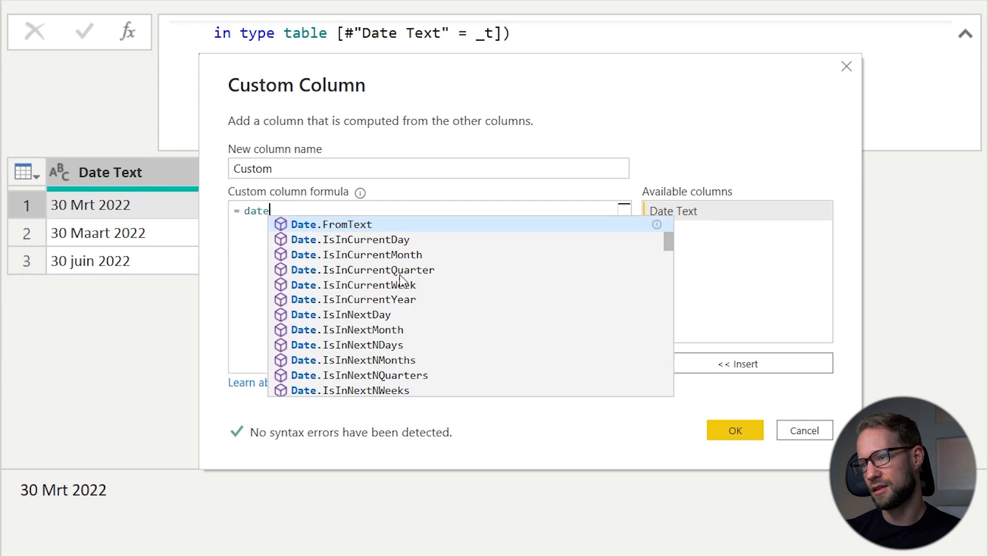
type("fromt")
key("Tab")
type("(")
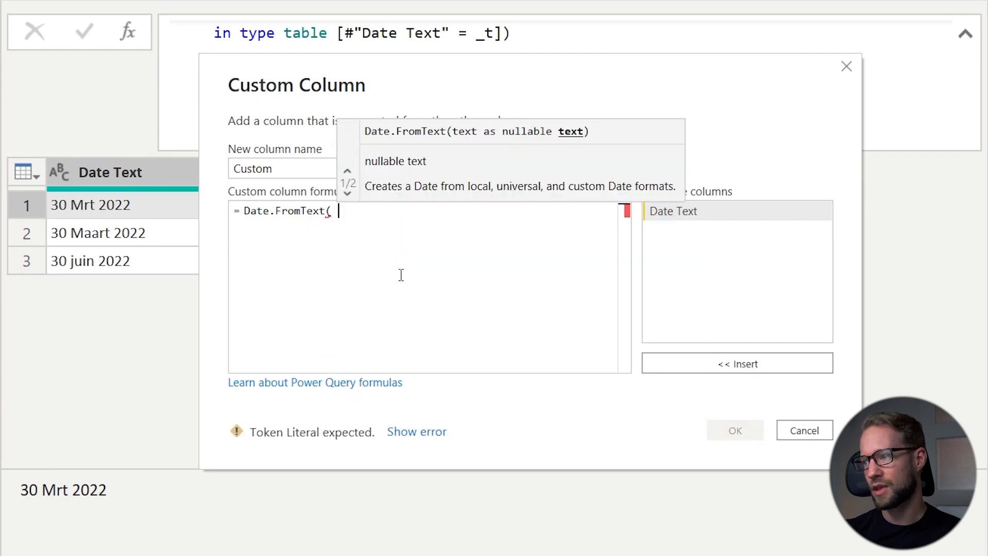
double_click(700, 216)
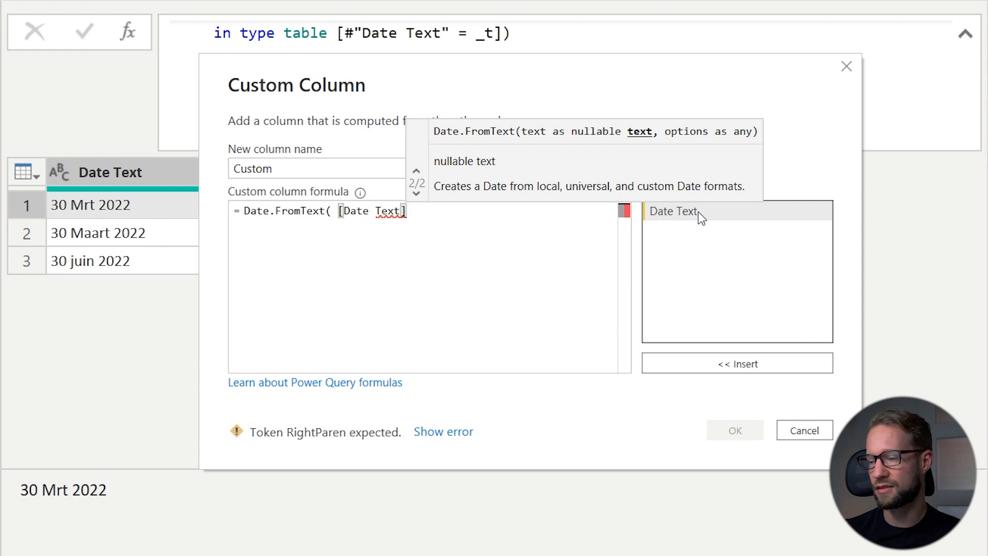
type(", ")
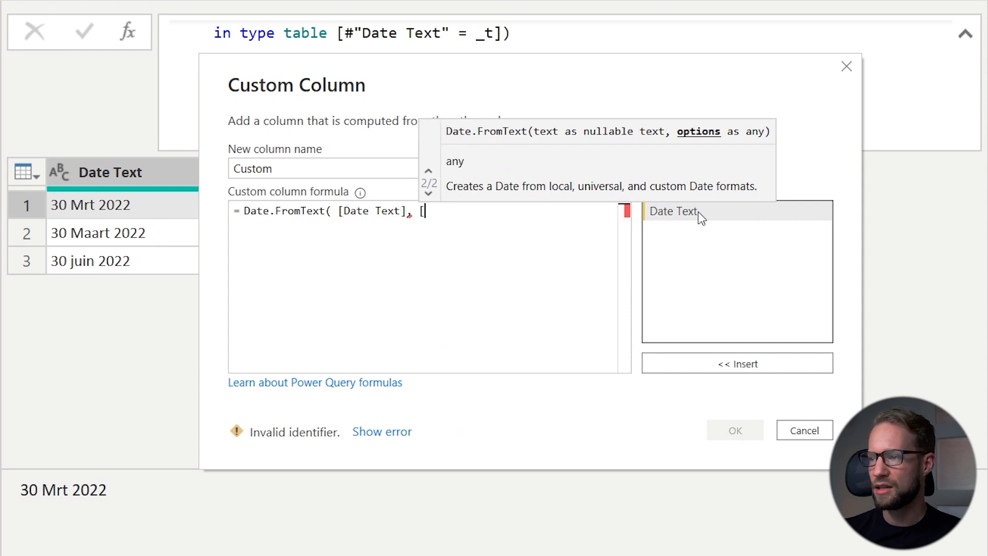
type("[Format =")
key("BackSpace")
key("BackSpace")
type("=\"")
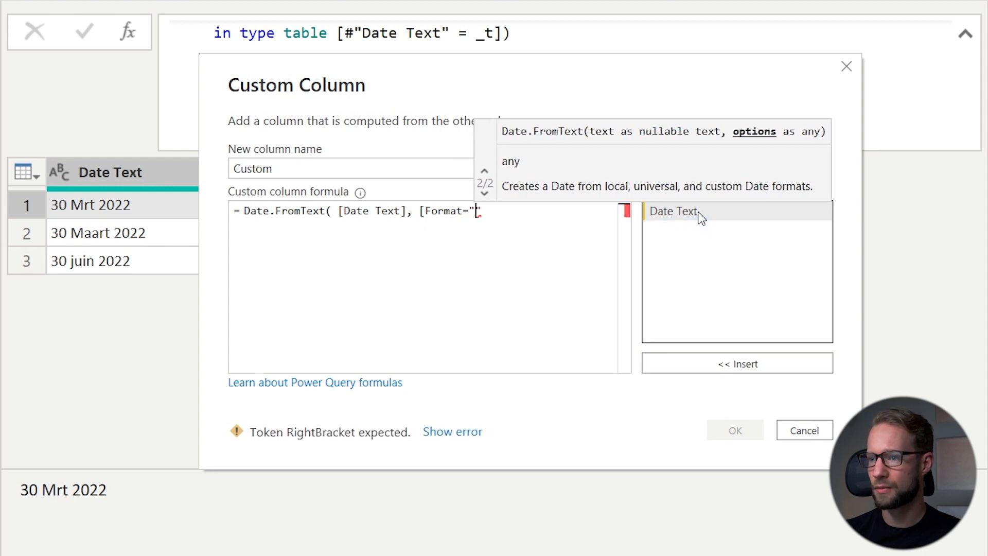
type("dd MMM yyyy")
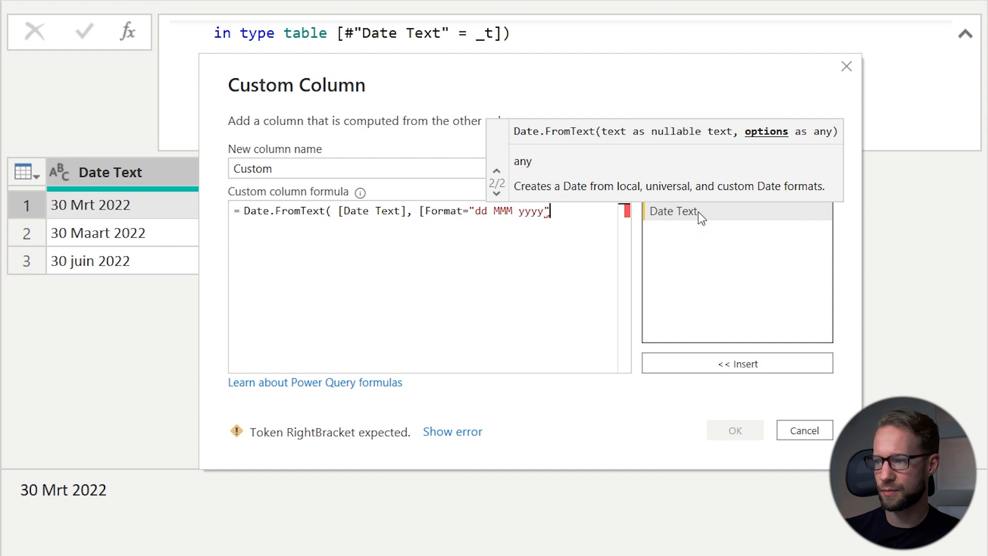
type("]")
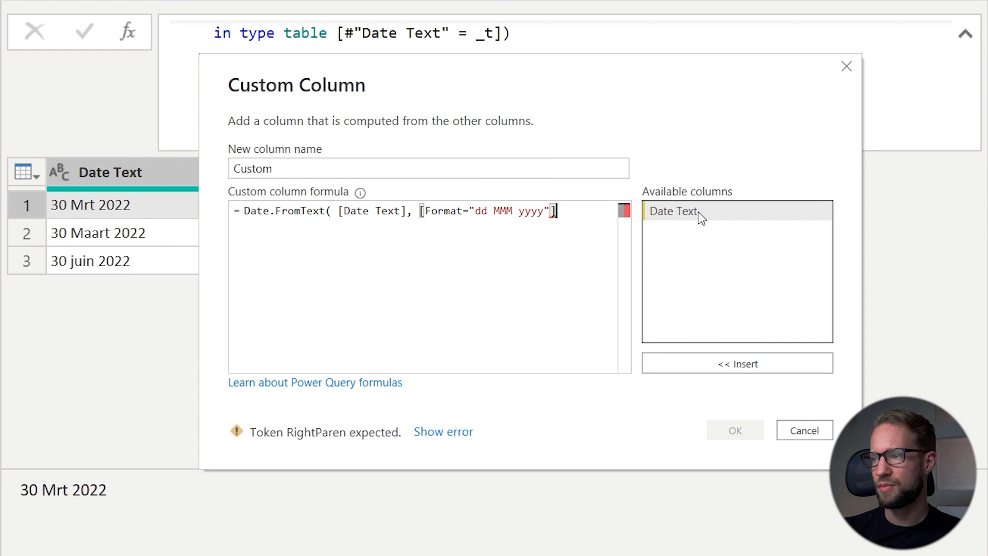
type(" )")
left_click(538, 167)
key("ctrl+a")
type("D")
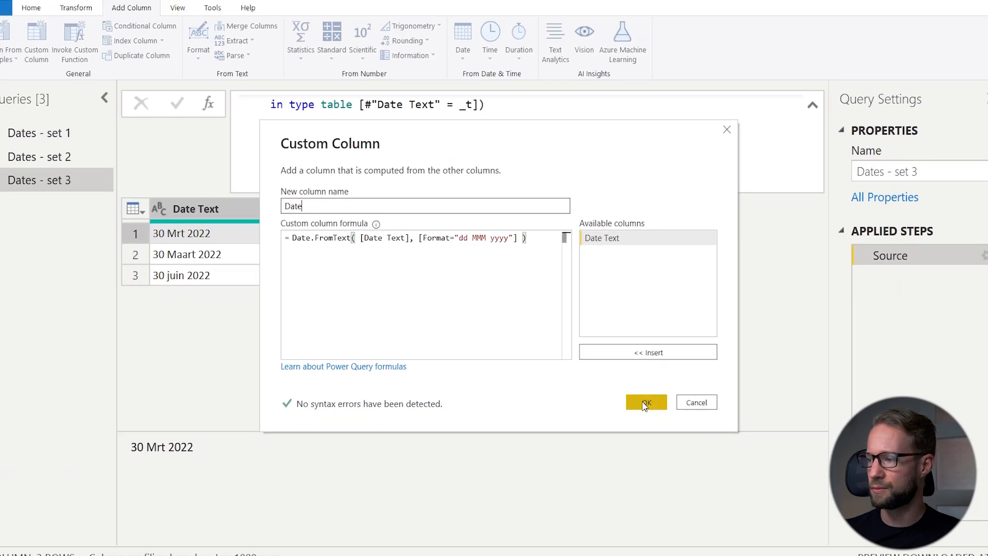
left_click(638, 400)
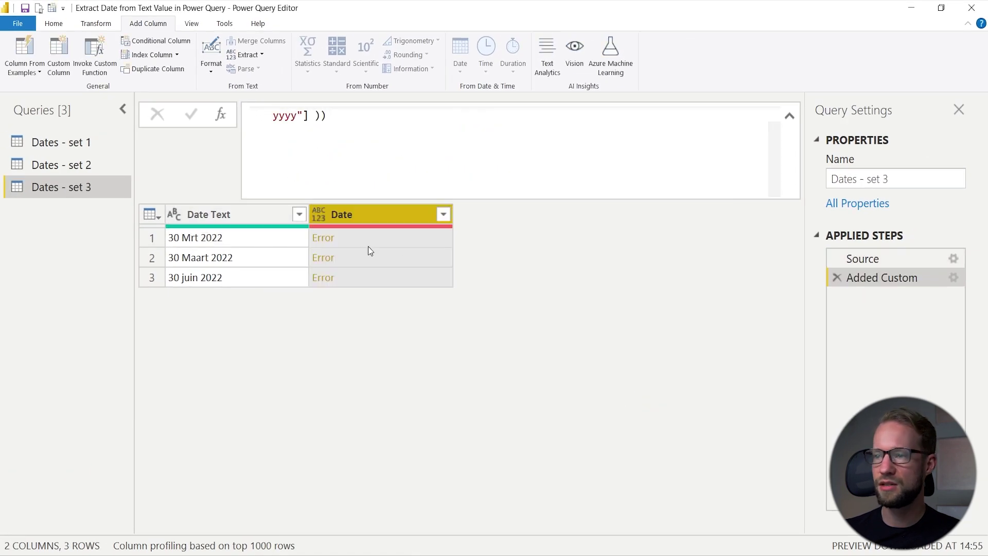
Step: Read the Error details for 30 Mrt 2022, then move each onto its own line and edit after the Format option
left_click(370, 245)
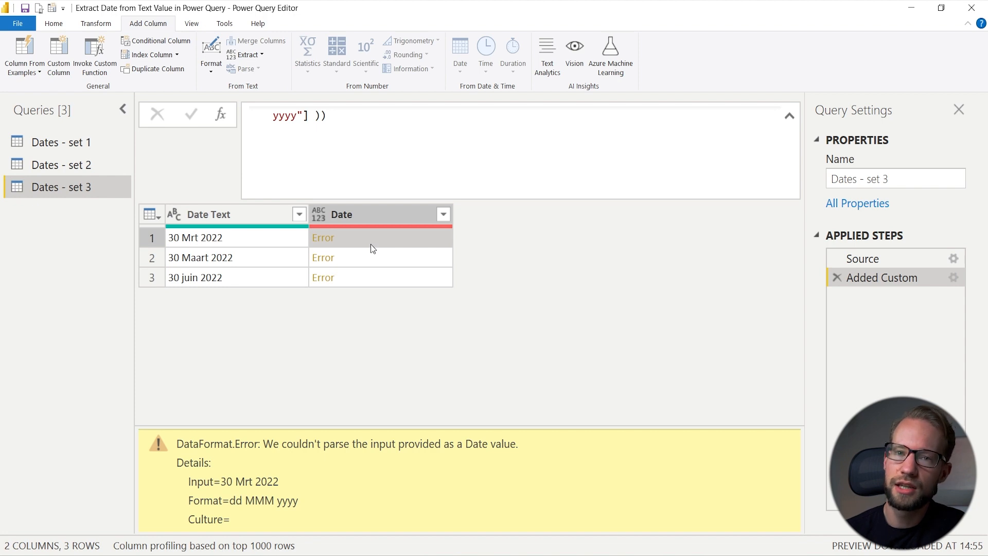
scroll(469, 146, "up", 2)
left_click(454, 105)
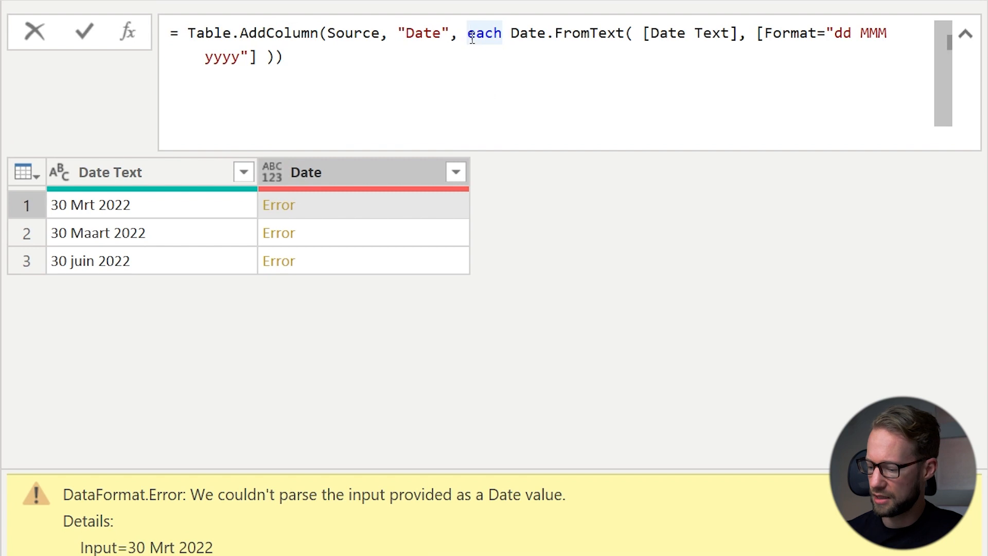
key("Return")
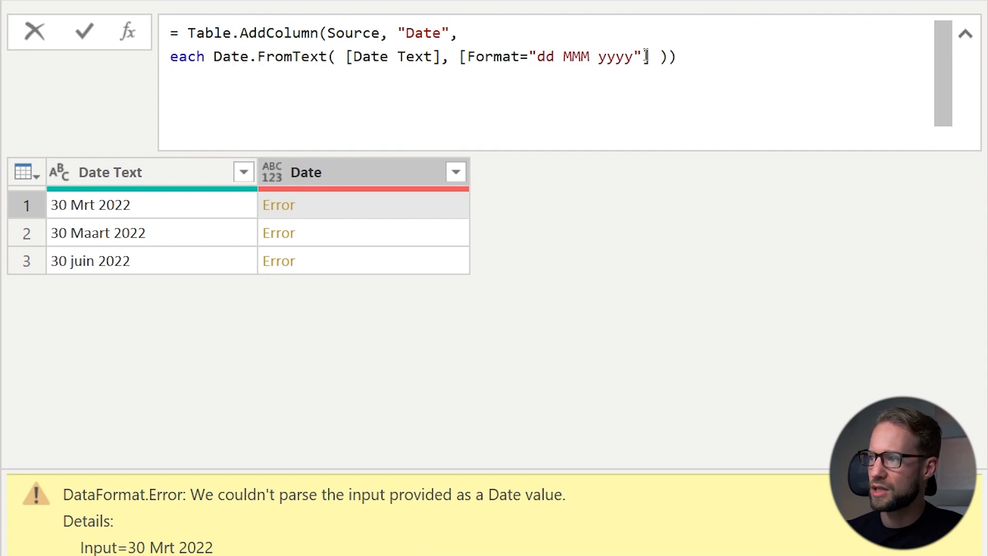
left_click(646, 56)
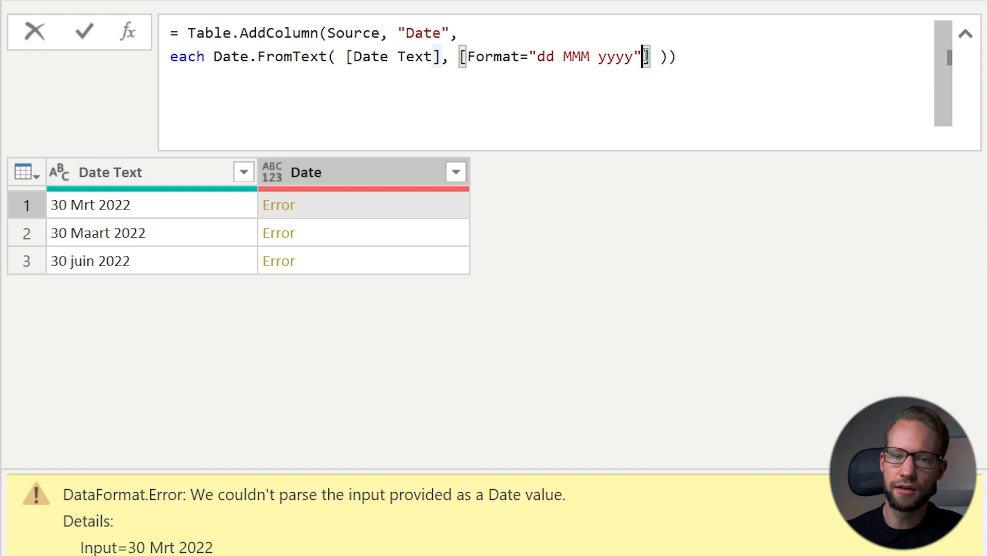
type(",")
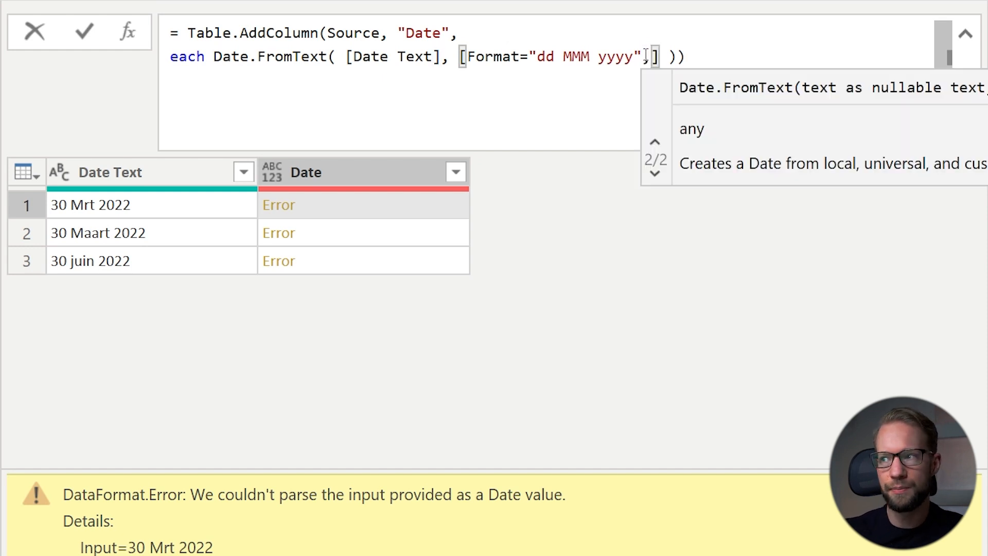
type(" Culture=")
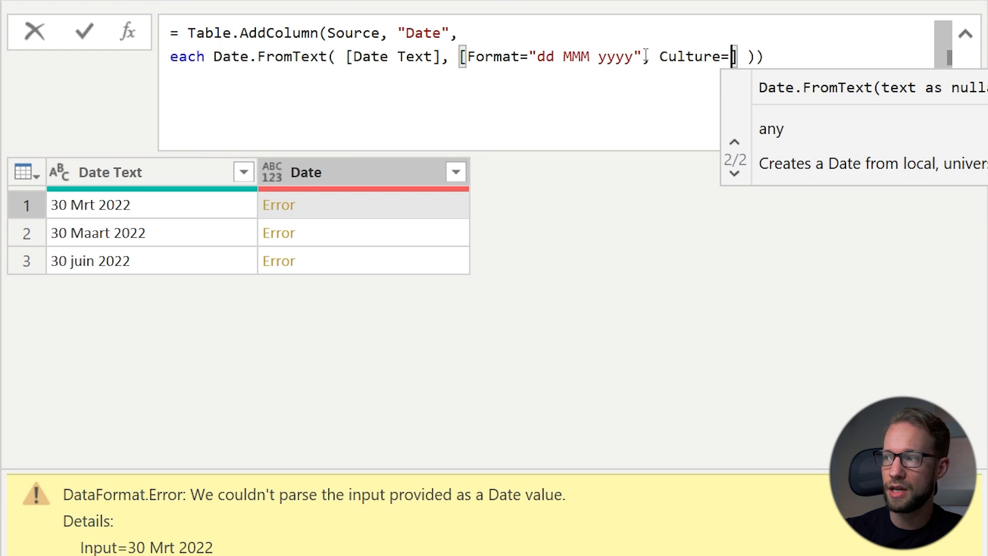
type("\"\"")
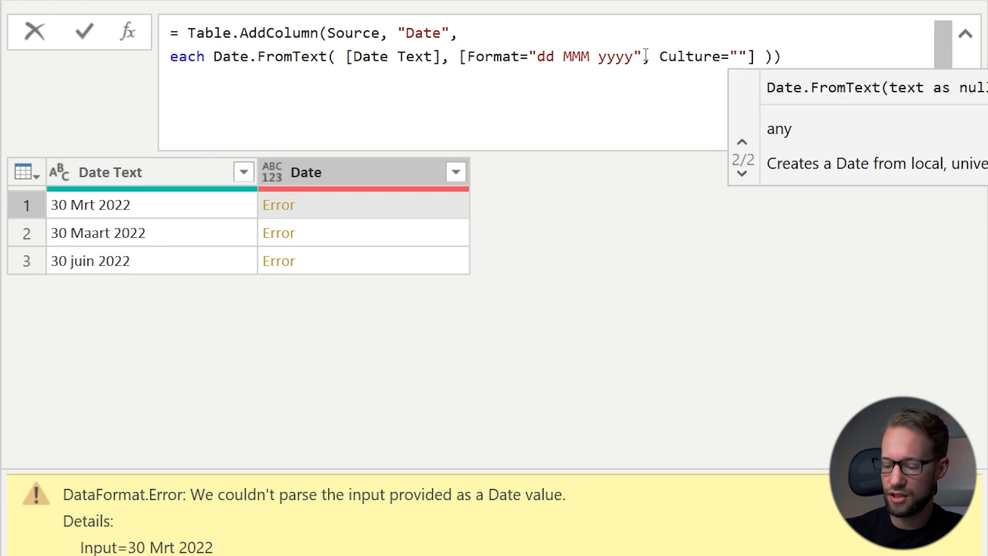
type("nl-NL")
Step: Apply the formula with Culture="nl-NL", then test the full month pattern MMMM
key("Return")
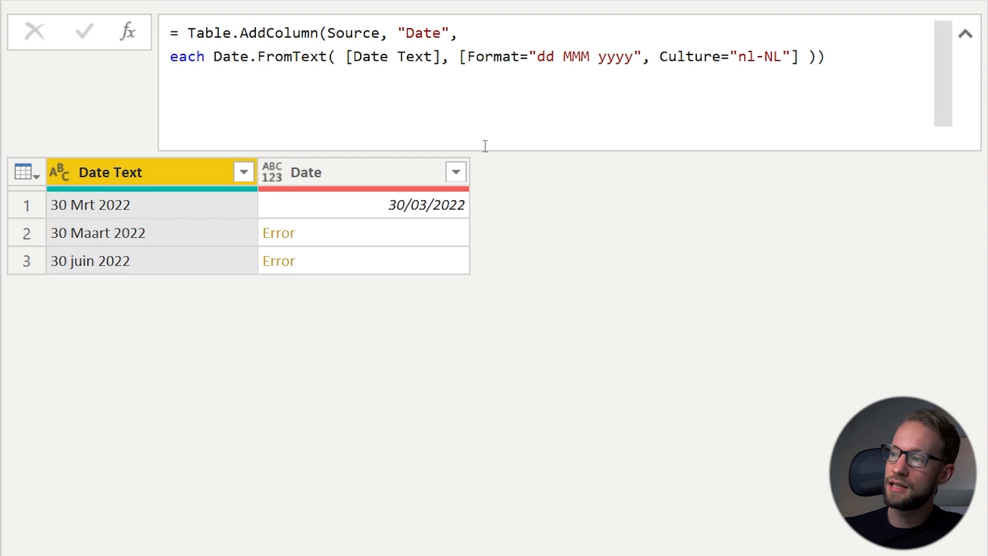
left_click(575, 56)
type("M")
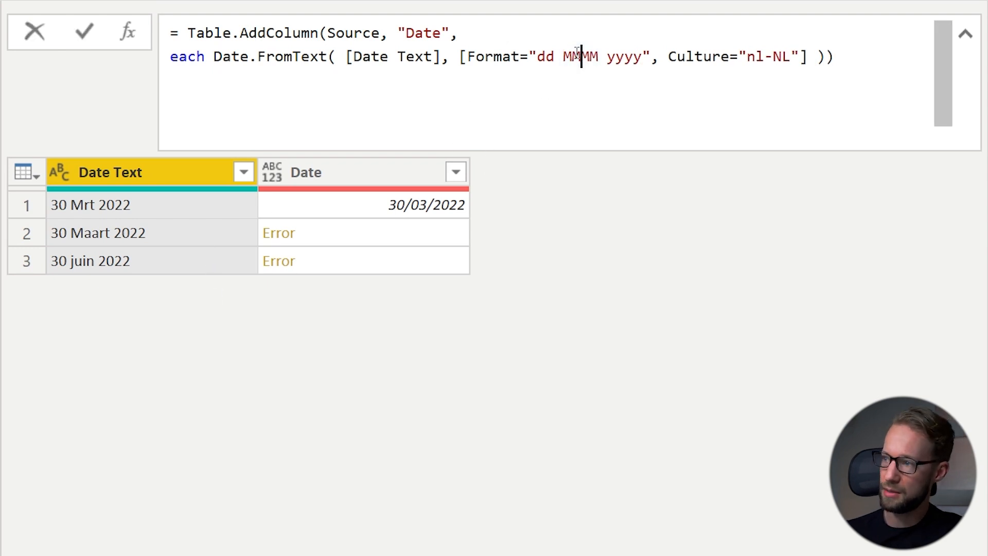
key("Return")
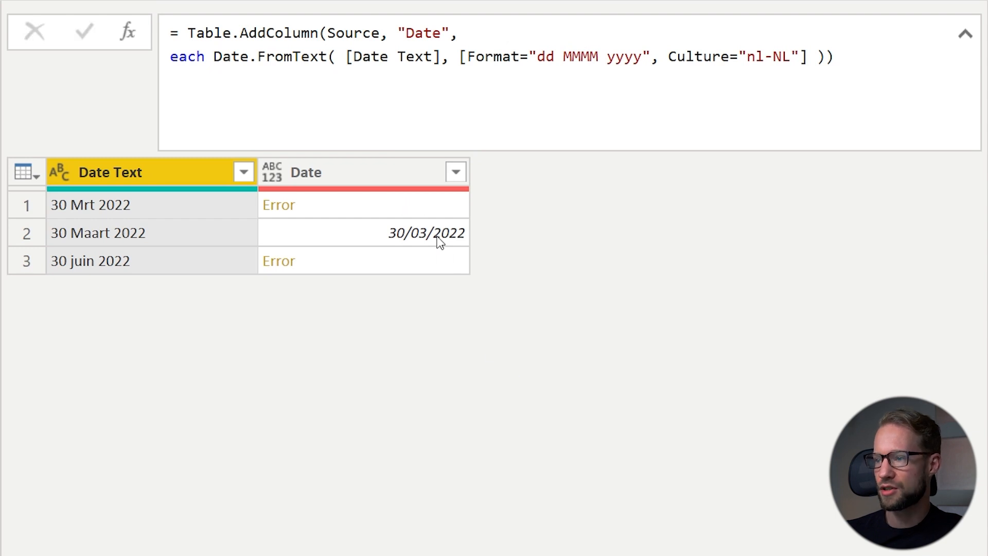
Step: Revert to MMM and change the culture to "fr-FR" so 30 juin 2022 converts to 30/06/2022
left_click(579, 57)
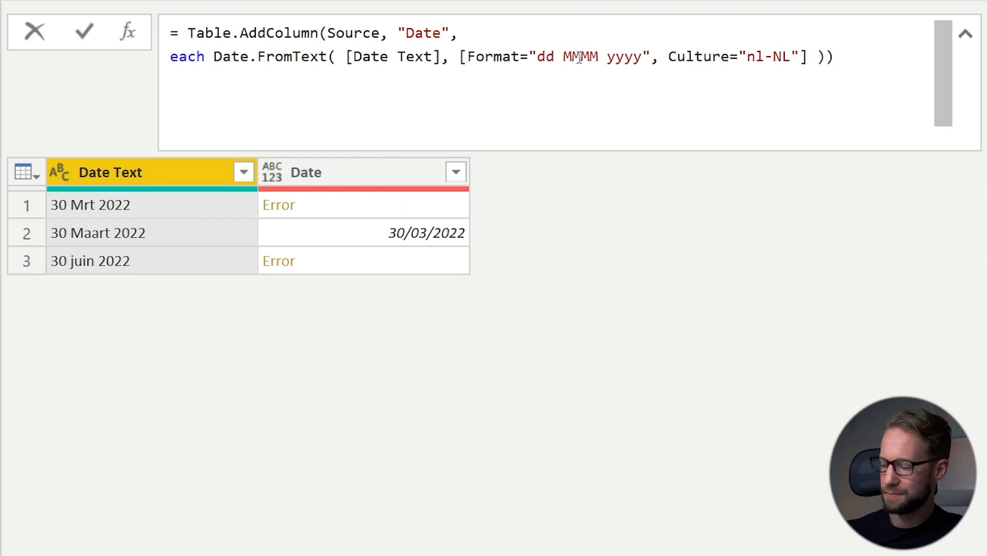
key("BackSpace")
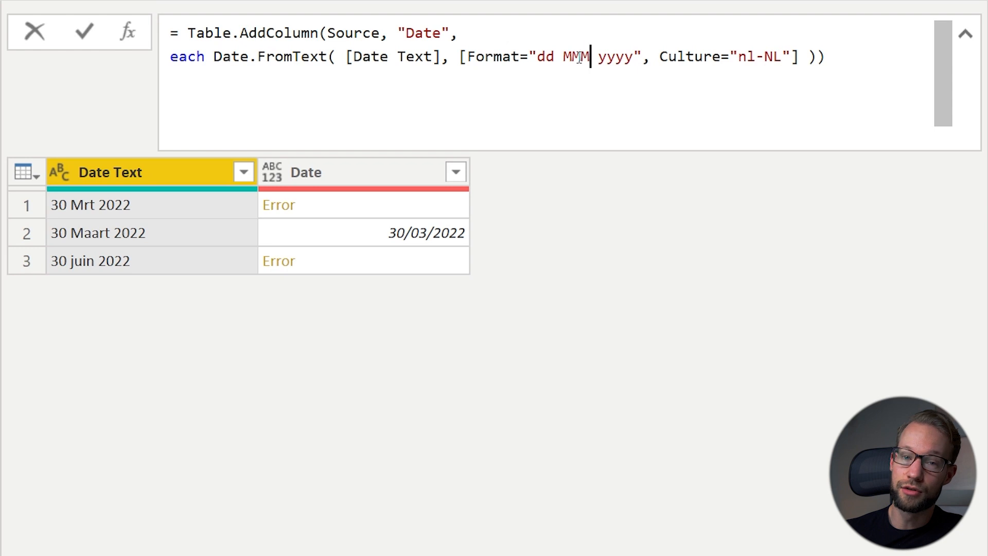
key("Right")
key("Right")
key("Right")
key("BackSpace")
key("Delete")
type("fr-FR")
key("Return")
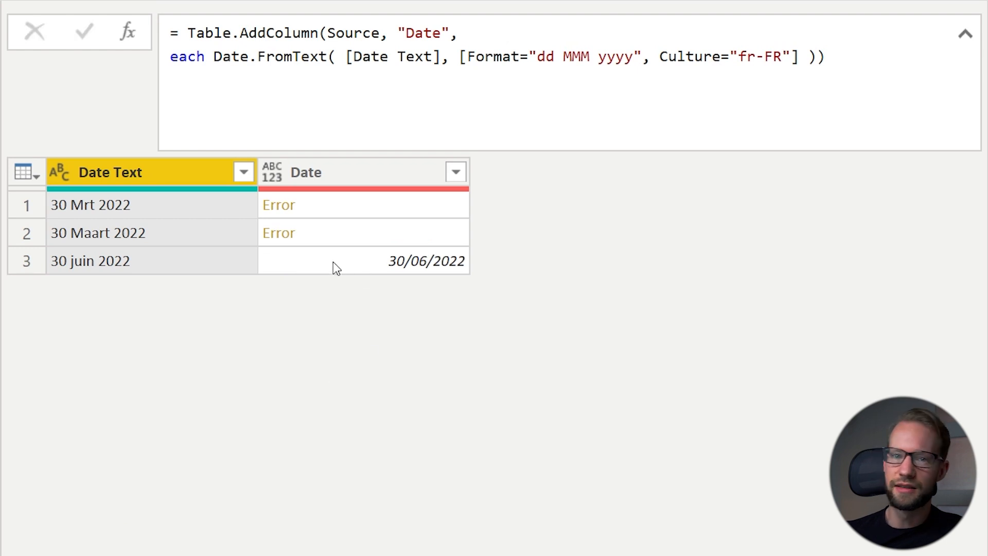